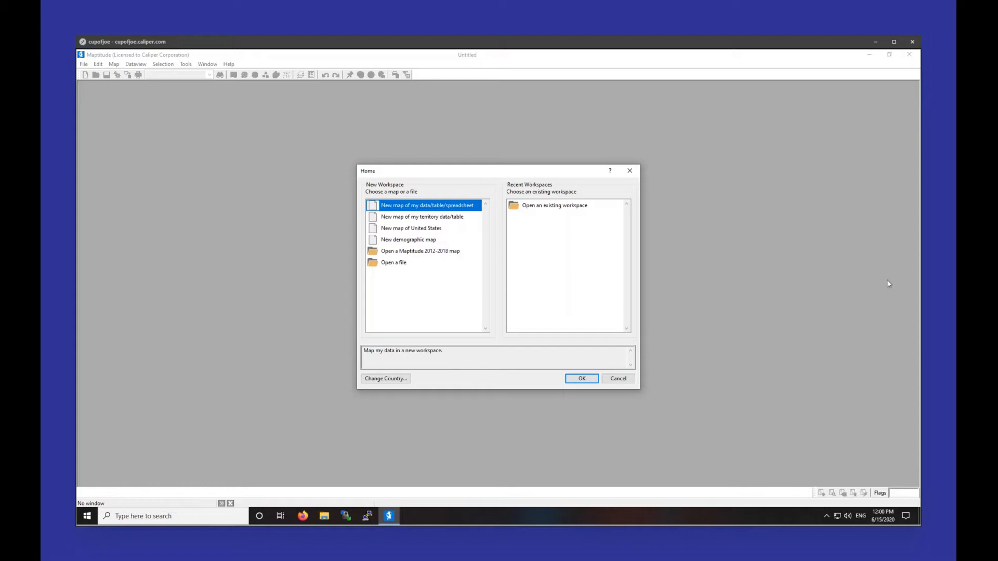
Step: Start a new United States map workspace from the Home dialog
{"action": "left_click", "coordinate": [422, 230]}
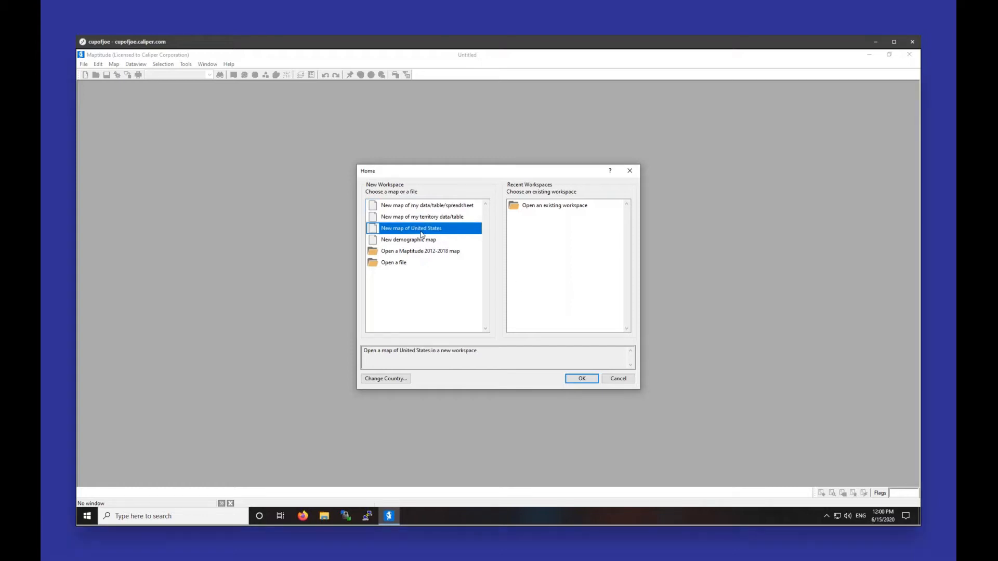
{"action": "double_click", "coordinate": [422, 230]}
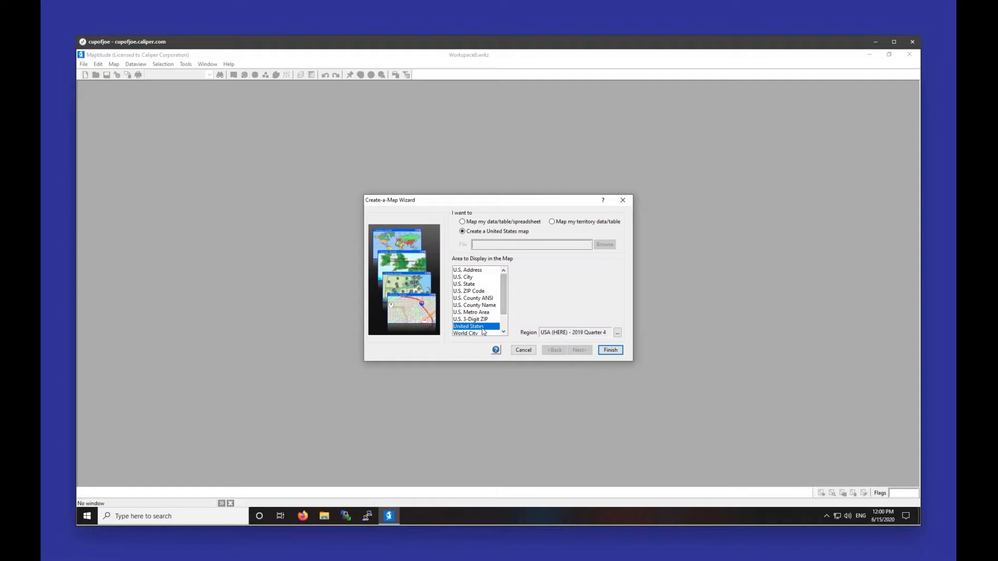
Step: Finish the Create-a-Map Wizard and maximize the new US map window
{"action": "left_click", "coordinate": [613, 353]}
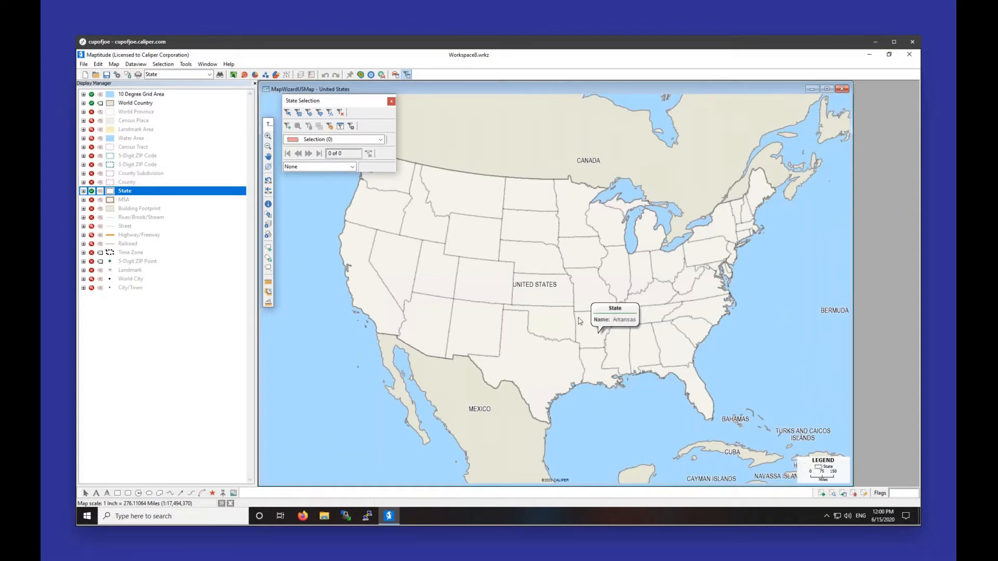
{"action": "left_click", "coordinate": [829, 91]}
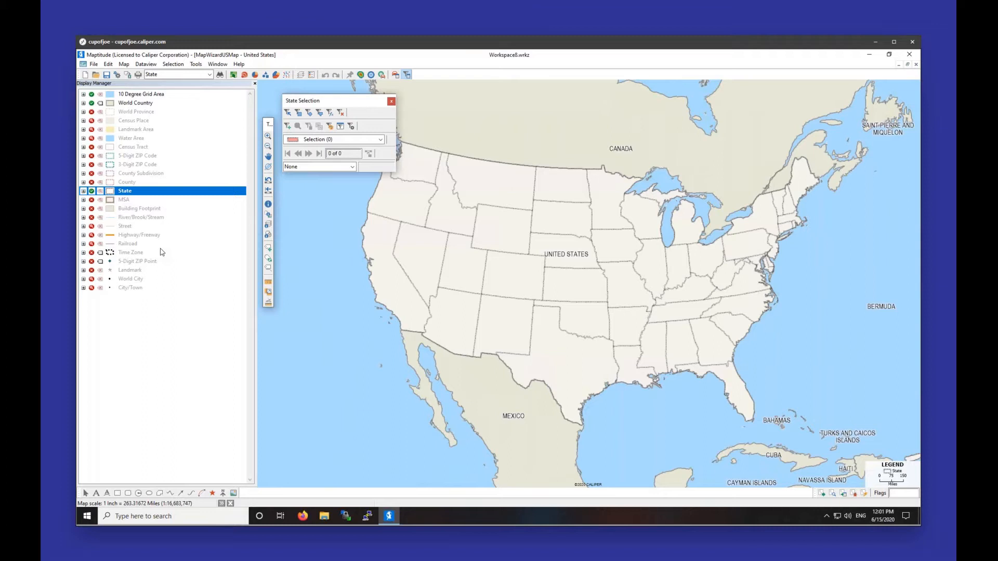
Step: Make County the working layer and color-theme it by 2030_Population, Optimal Breaks, 8 classes
{"action": "right_click", "coordinate": [127, 182]}
{"action": "left_click", "coordinate": [145, 190]}
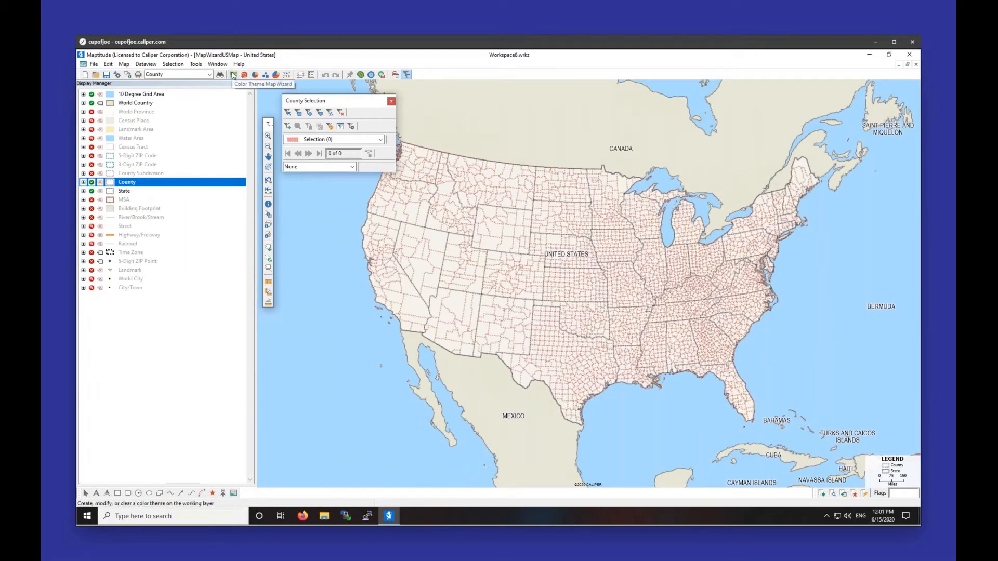
{"action": "left_click", "coordinate": [233, 75]}
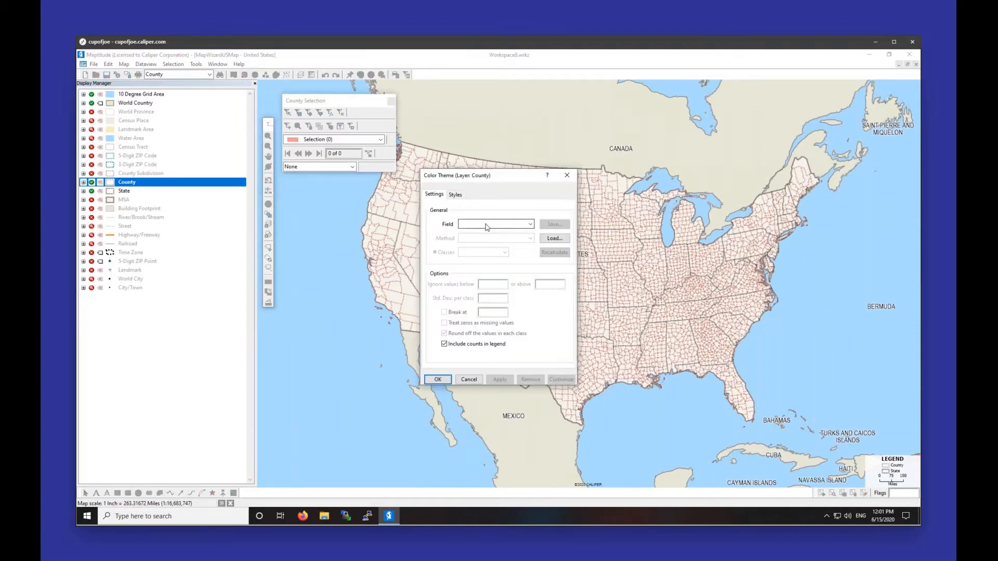
{"action": "left_click", "coordinate": [486, 227]}
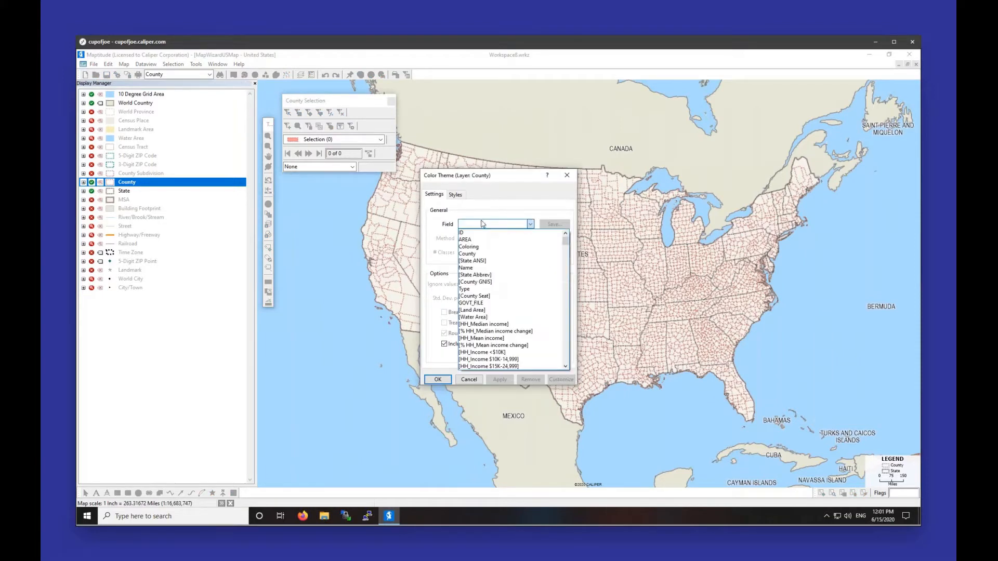
{"action": "type", "text": "po"}
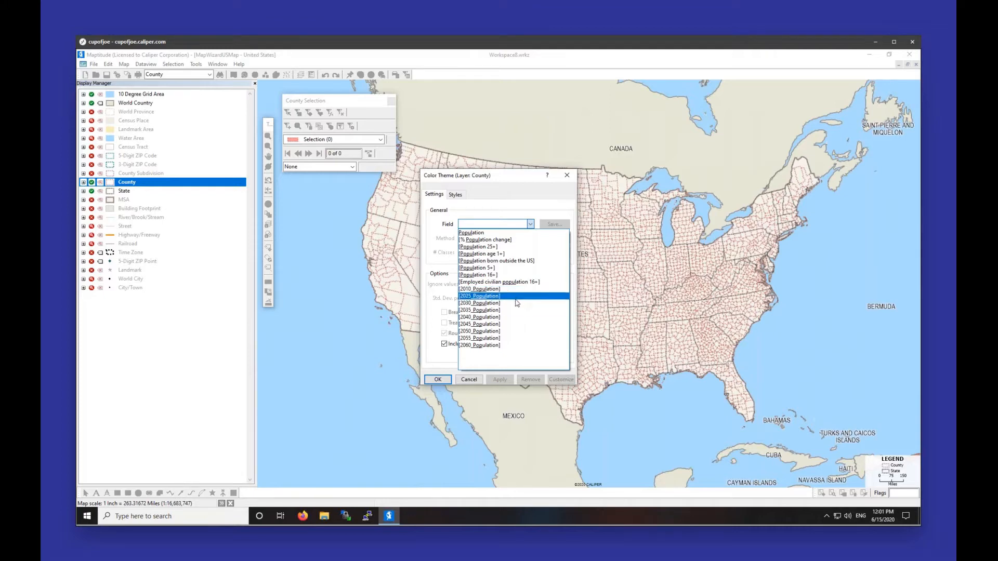
{"action": "left_click", "coordinate": [515, 308]}
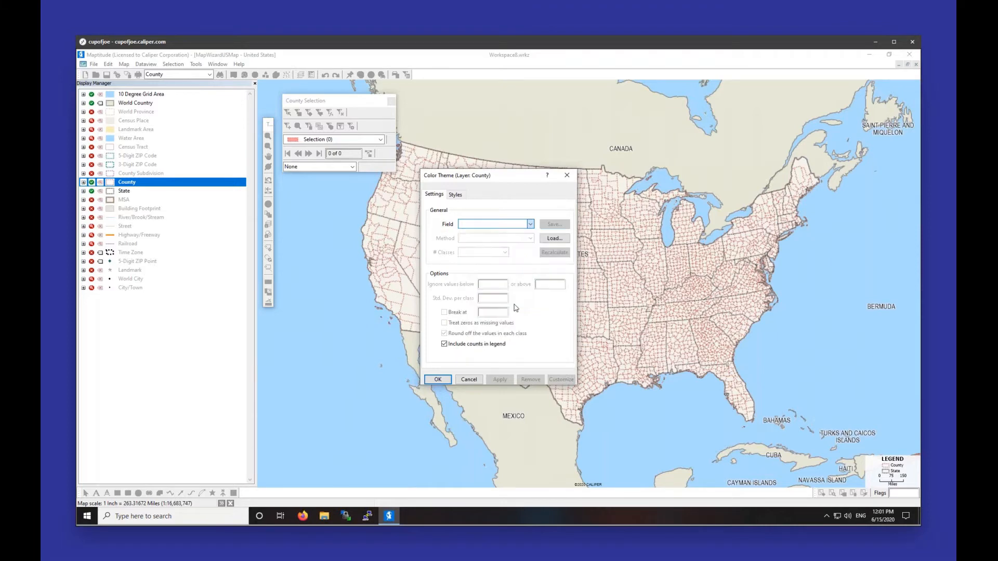
{"action": "left_click", "coordinate": [439, 380]}
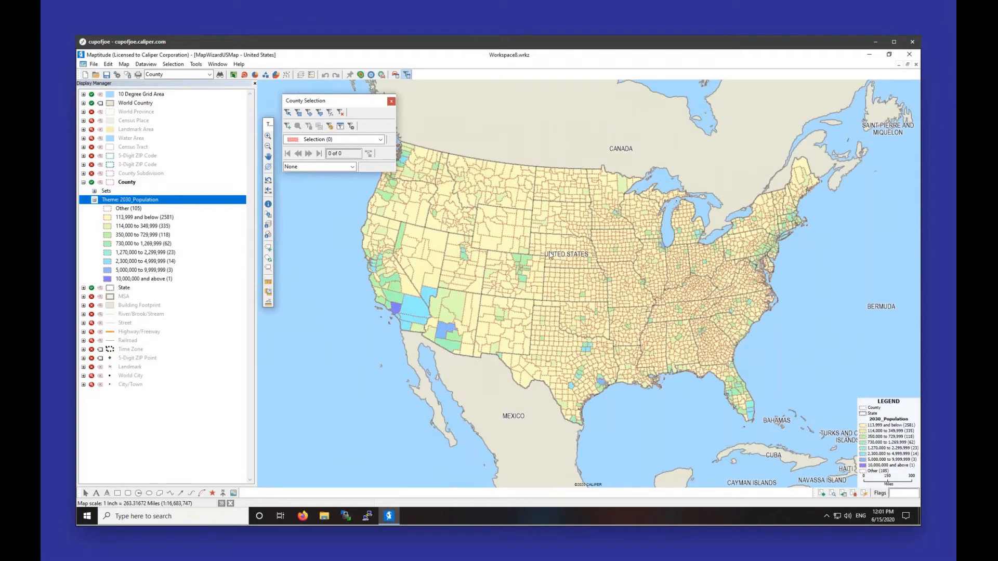
Step: Close the County Selection toolbox to uncover the population map
{"action": "mouse_move", "coordinate": [550, 256]}
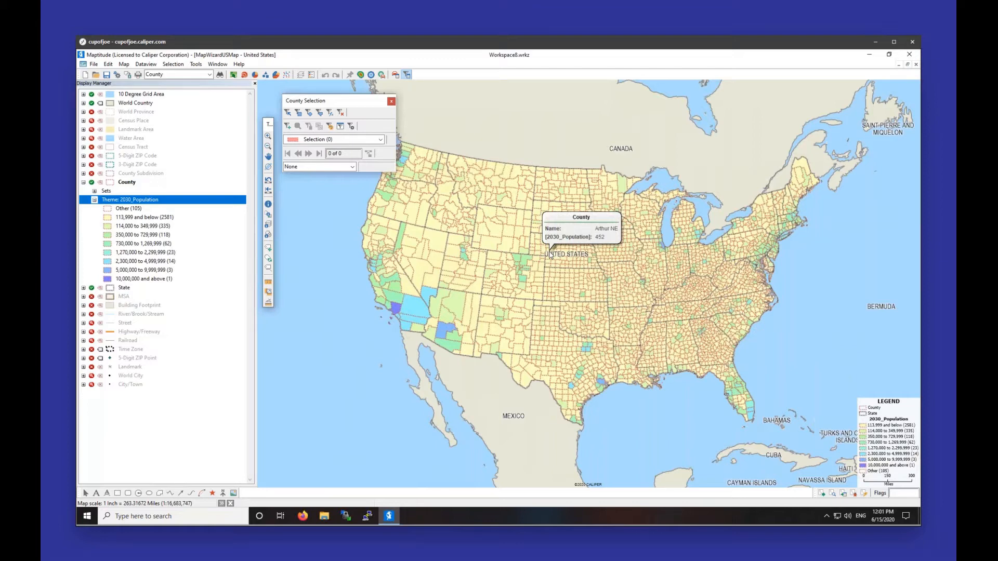
{"action": "left_click", "coordinate": [391, 101]}
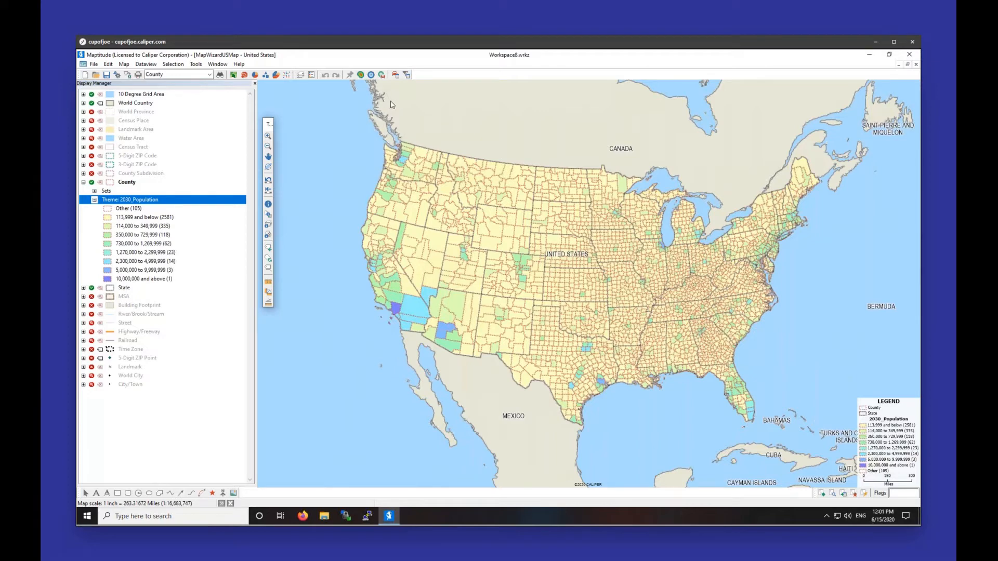
Step: Zoom in via eastern Massachusetts to Boston harbor and bring up the Drive-Time Rings Toolbox
{"action": "left_click", "coordinate": [268, 135]}
{"action": "left_click_drag", "start_coordinate": [796, 211], "coordinate": [805, 216]}
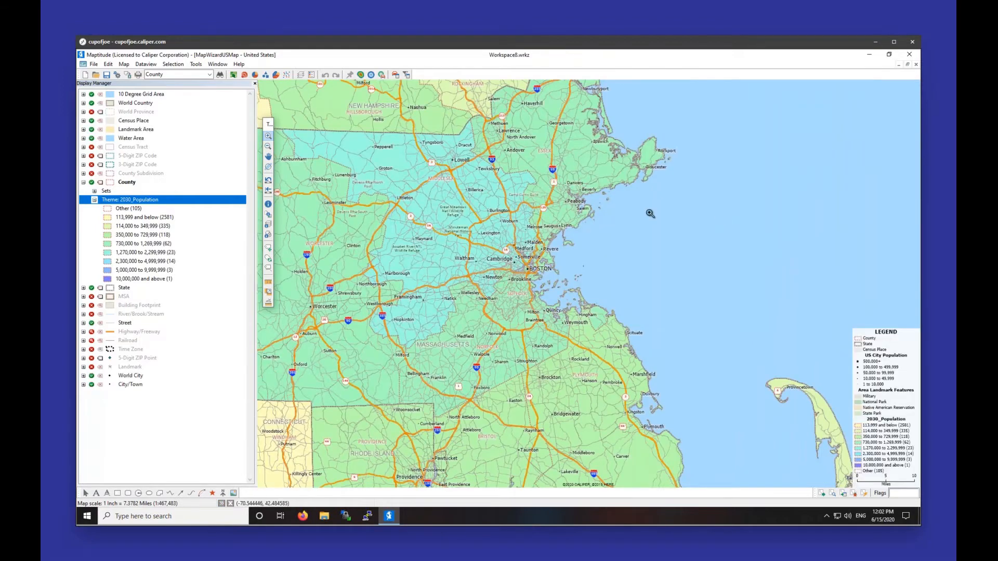
{"action": "left_click_drag", "start_coordinate": [422, 191], "coordinate": [671, 340]}
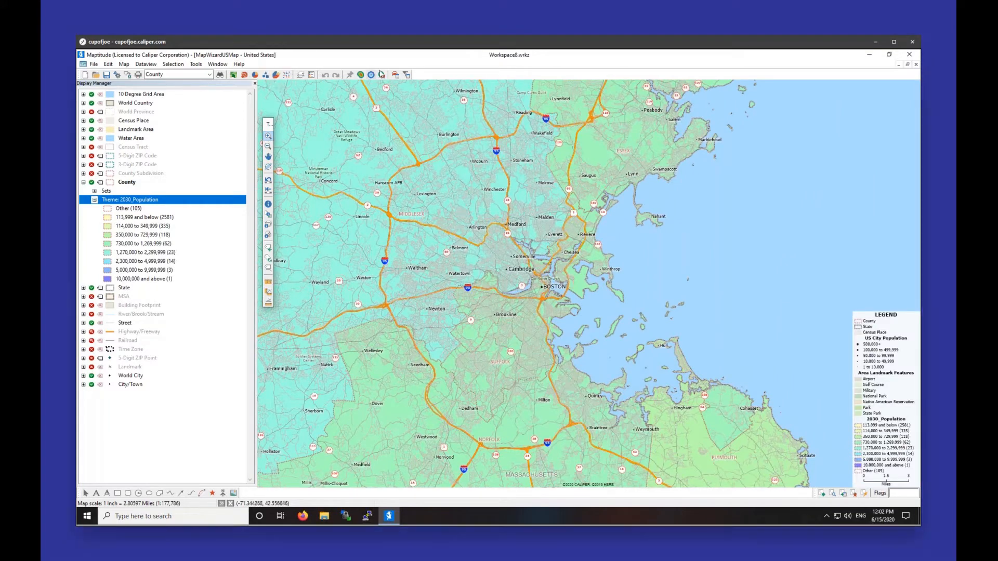
{"action": "left_click", "coordinate": [382, 74]}
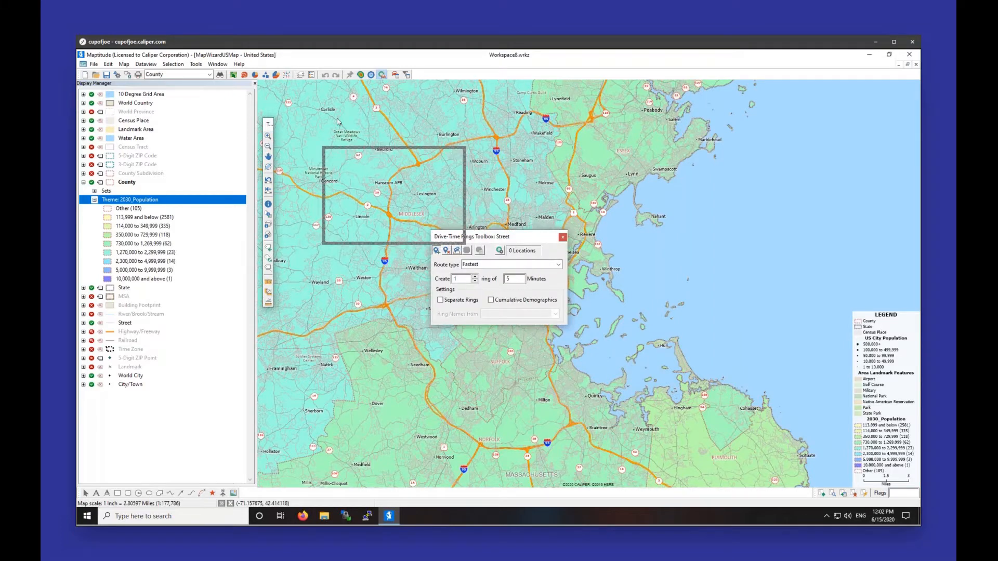
Step: Place a drive-time origin at downtown Boston and create a 15-minute fastest-route ring
{"action": "left_click_drag", "start_coordinate": [336, 122], "coordinate": [278, 104]}
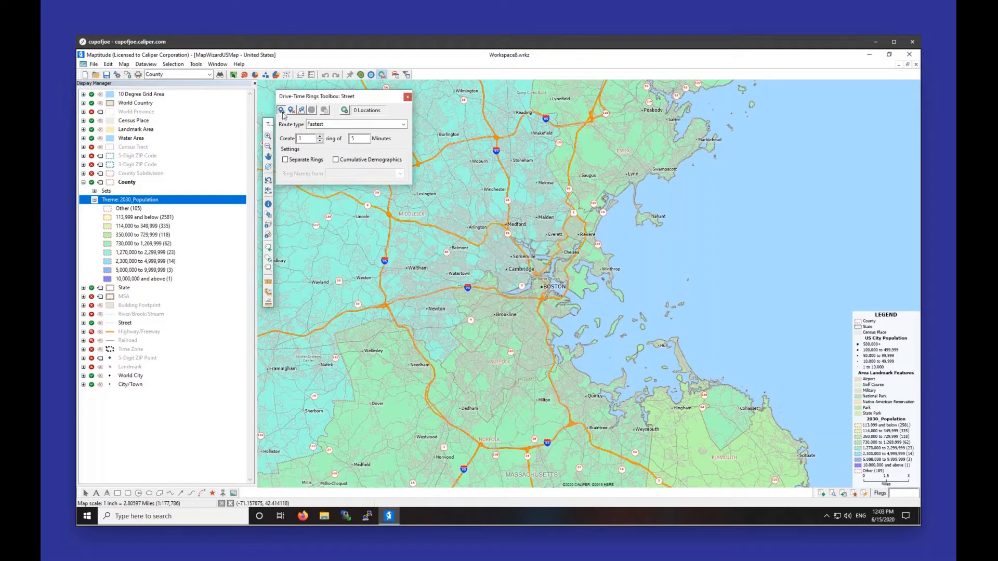
{"action": "left_click", "coordinate": [281, 112]}
{"action": "left_click", "coordinate": [541, 287]}
{"action": "double_click", "coordinate": [360, 138]}
{"action": "type", "text": "15"}
{"action": "left_click", "coordinate": [313, 110]}
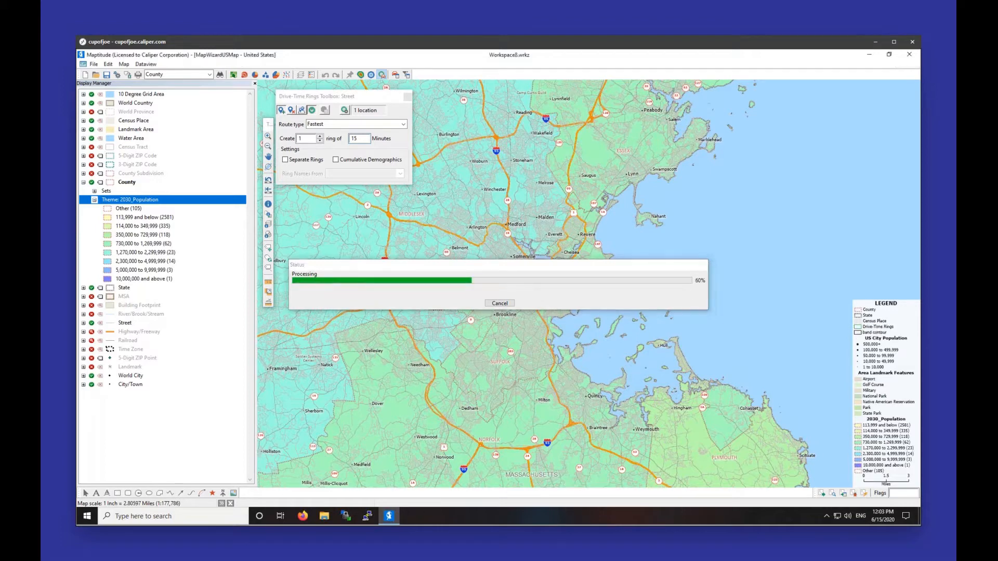
{"action": "left_click", "coordinate": [106, 66]}
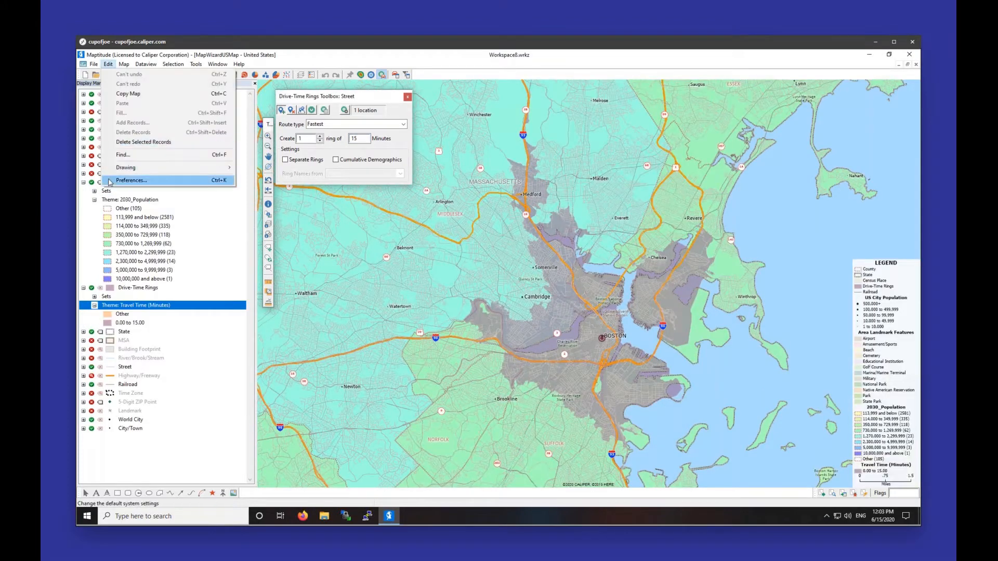
{"action": "left_click", "coordinate": [125, 181]}
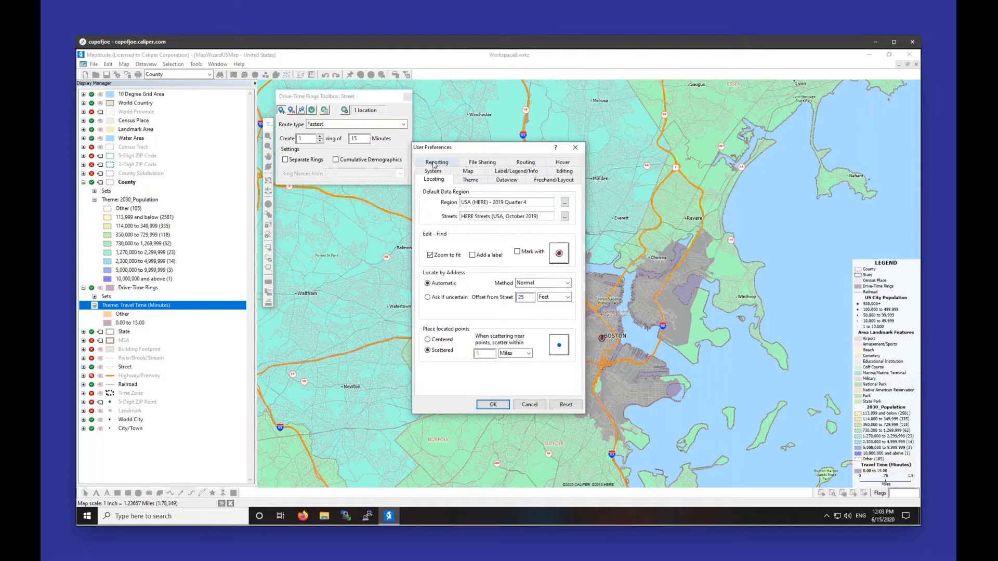
{"action": "left_click", "coordinate": [433, 172]}
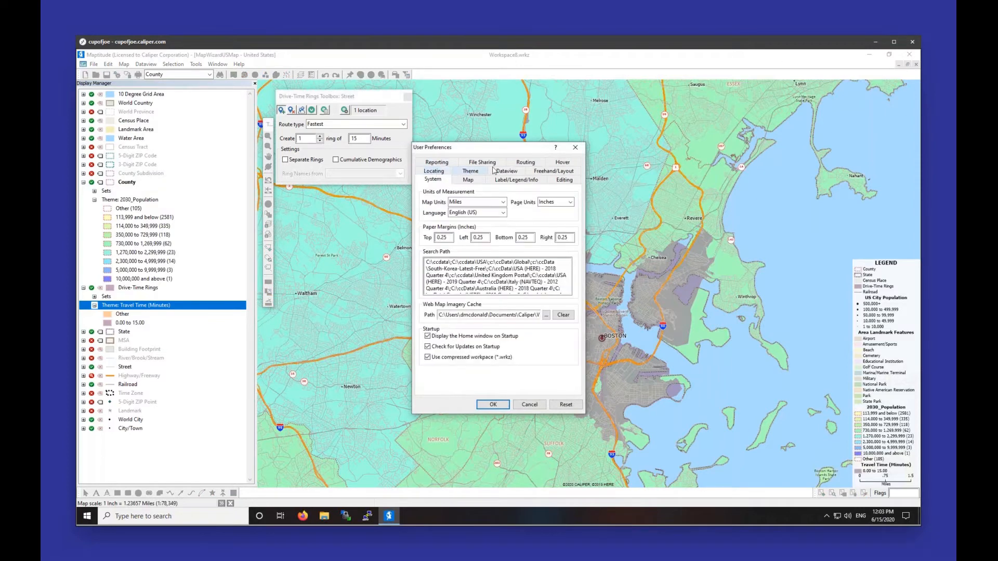
{"action": "left_click", "coordinate": [525, 162]}
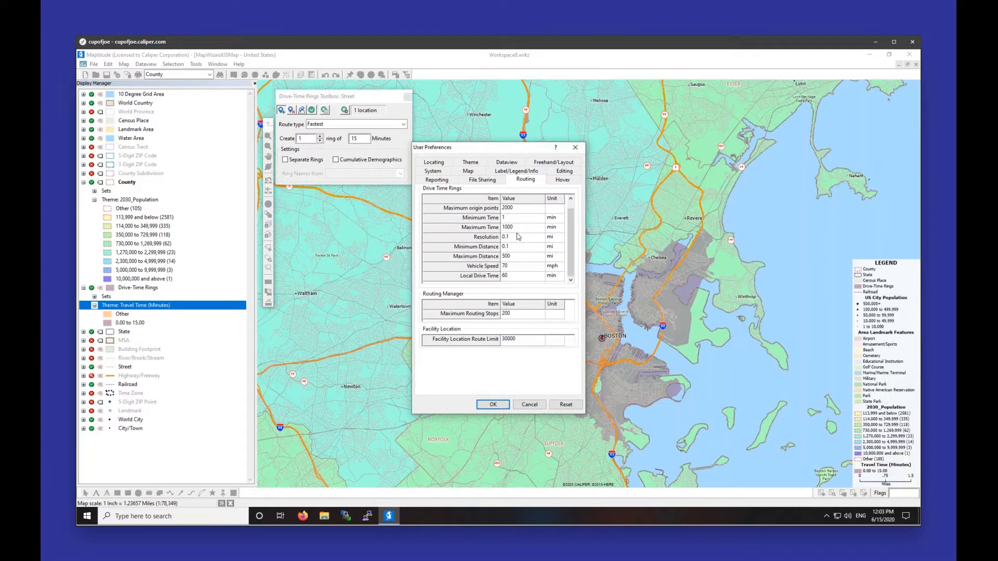
{"action": "left_click", "coordinate": [512, 238]}
{"action": "left_click", "coordinate": [575, 148]}
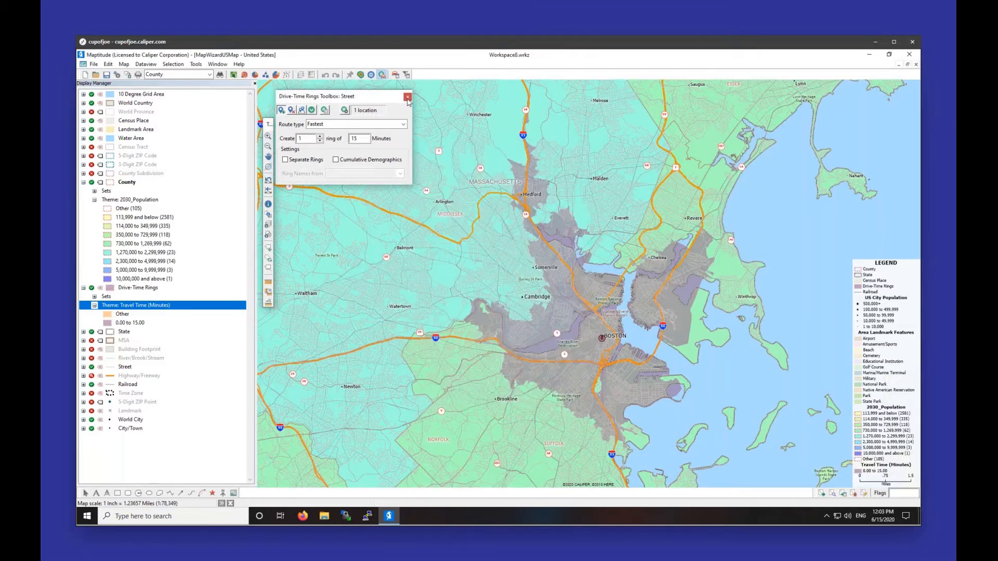
Step: Delete the Drive-Time Rings layer and shrink the Boston map into a narrower restored window
{"action": "left_click", "coordinate": [407, 97]}
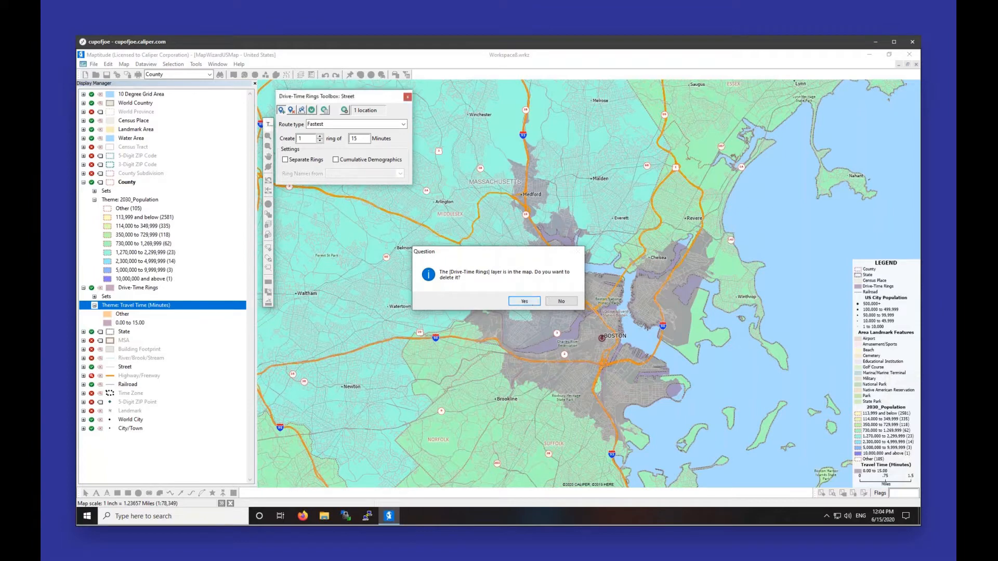
{"action": "left_click", "coordinate": [526, 302]}
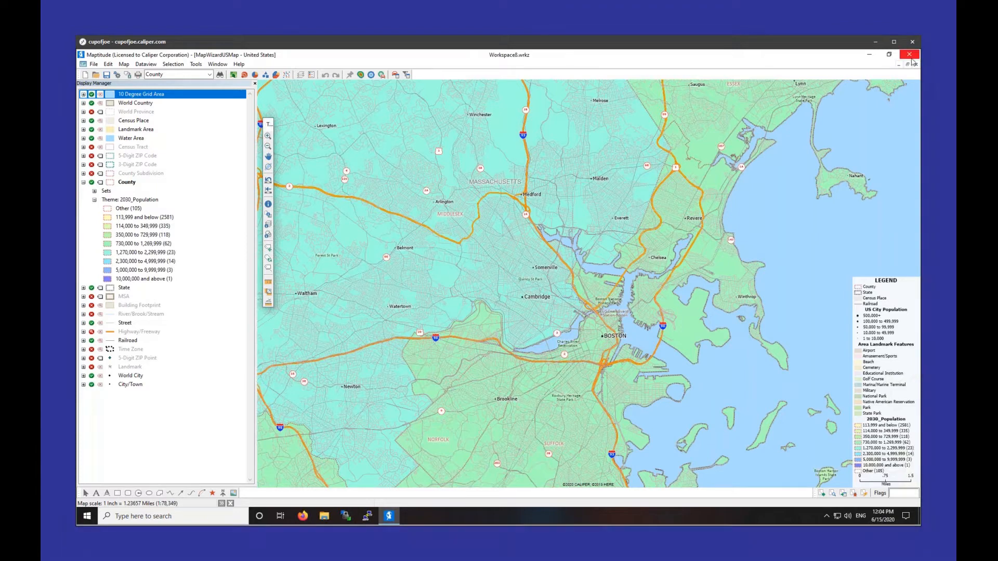
{"action": "left_click", "coordinate": [907, 66]}
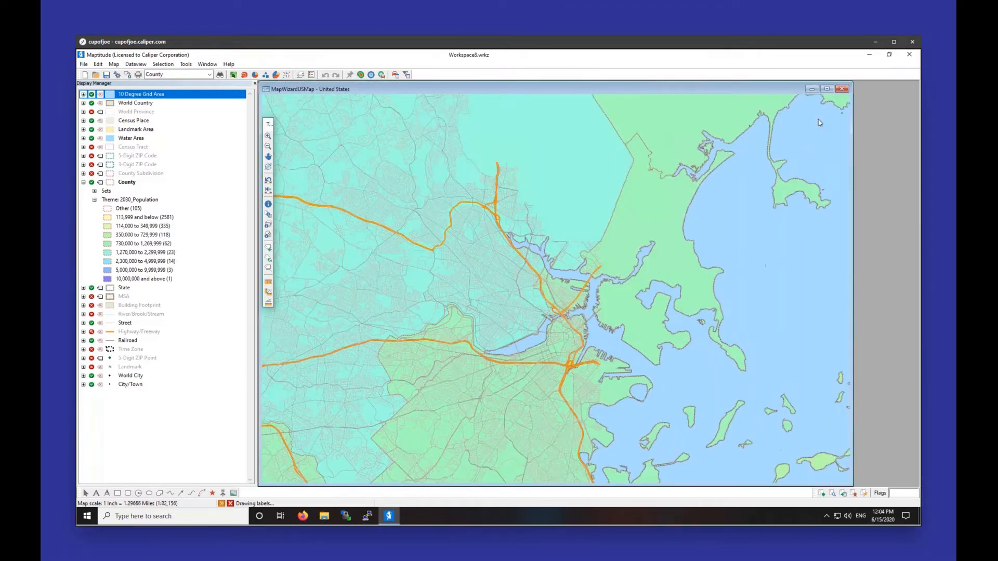
{"action": "left_click_drag", "start_coordinate": [854, 124], "coordinate": [602, 122]}
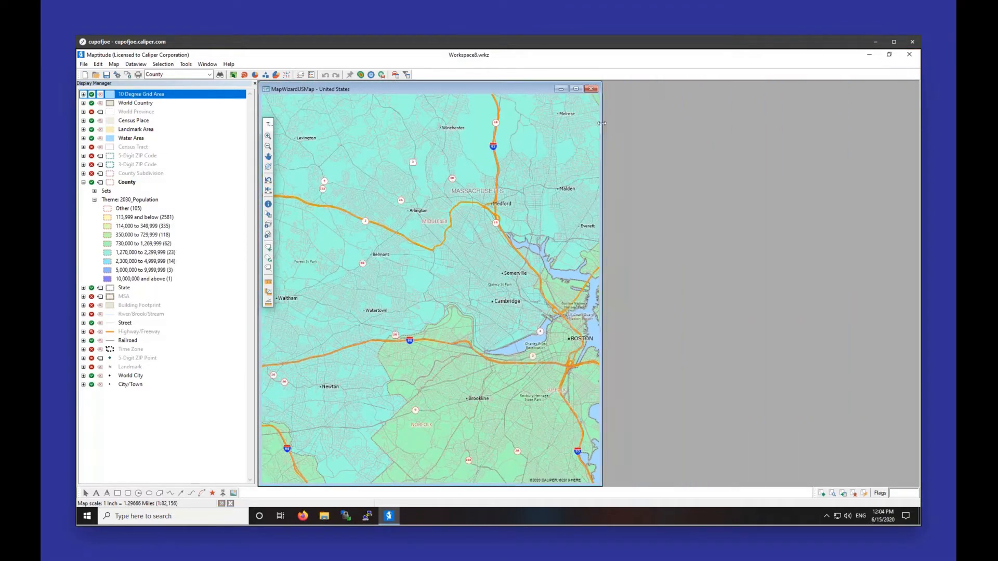
Step: Create a second United States map and tile both map windows vertically
{"action": "left_click", "coordinate": [114, 64]}
{"action": "left_click", "coordinate": [122, 75]}
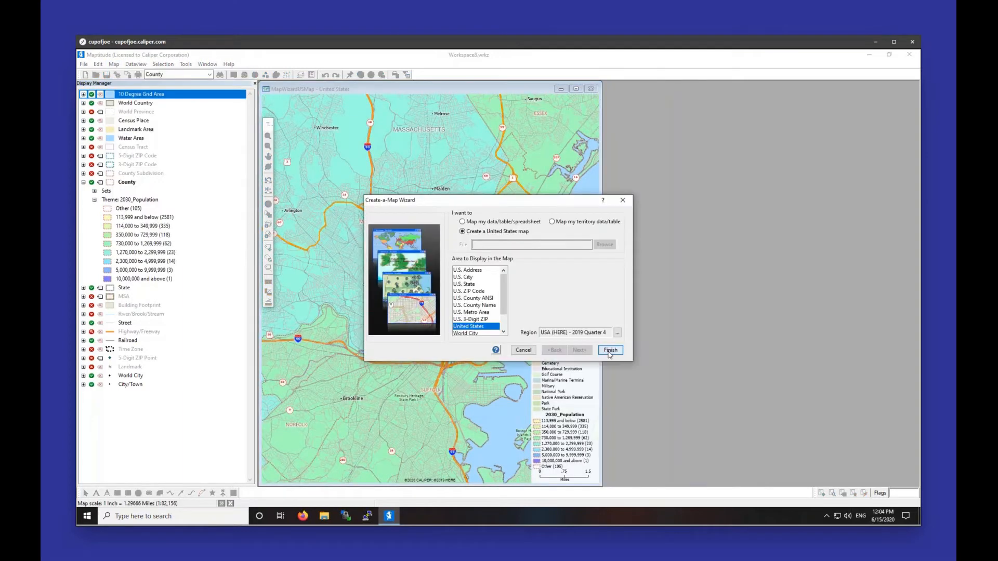
{"action": "left_click", "coordinate": [617, 350]}
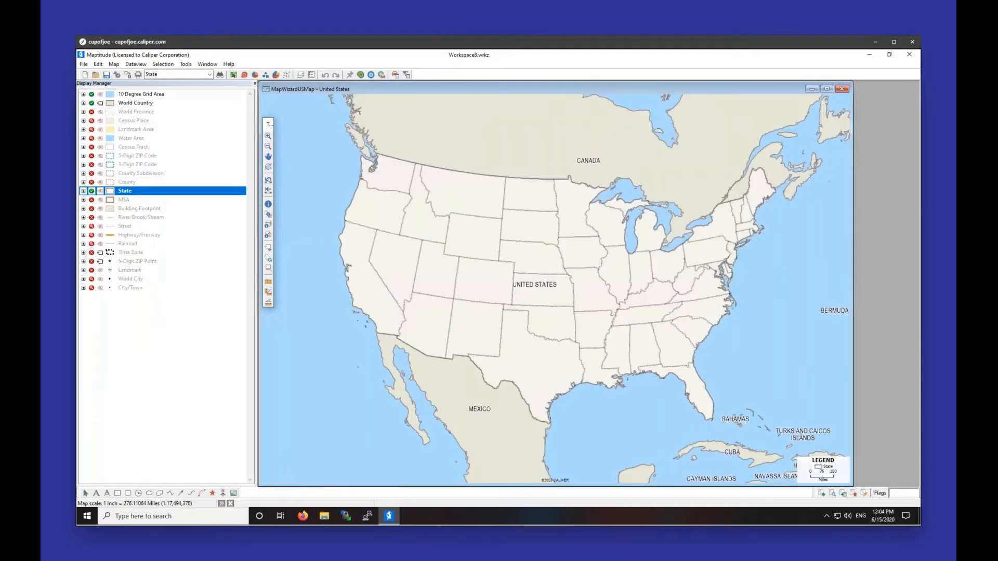
{"action": "left_click_drag", "start_coordinate": [310, 89], "coordinate": [409, 91]}
{"action": "left_click", "coordinate": [207, 64]}
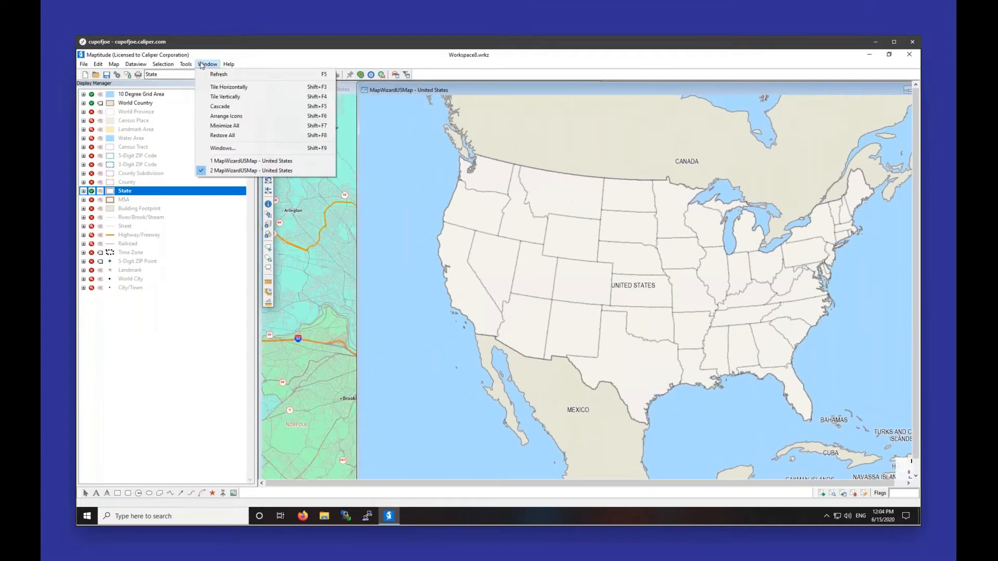
{"action": "left_click", "coordinate": [209, 96]}
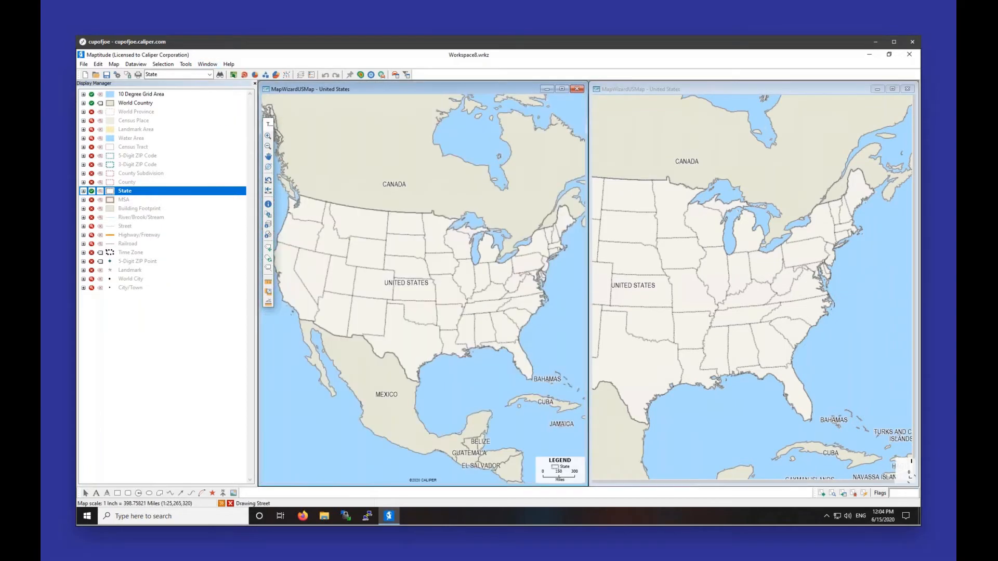
Step: Draw a circle of radius 10 centred on Boston
{"action": "left_click", "coordinate": [138, 493]}
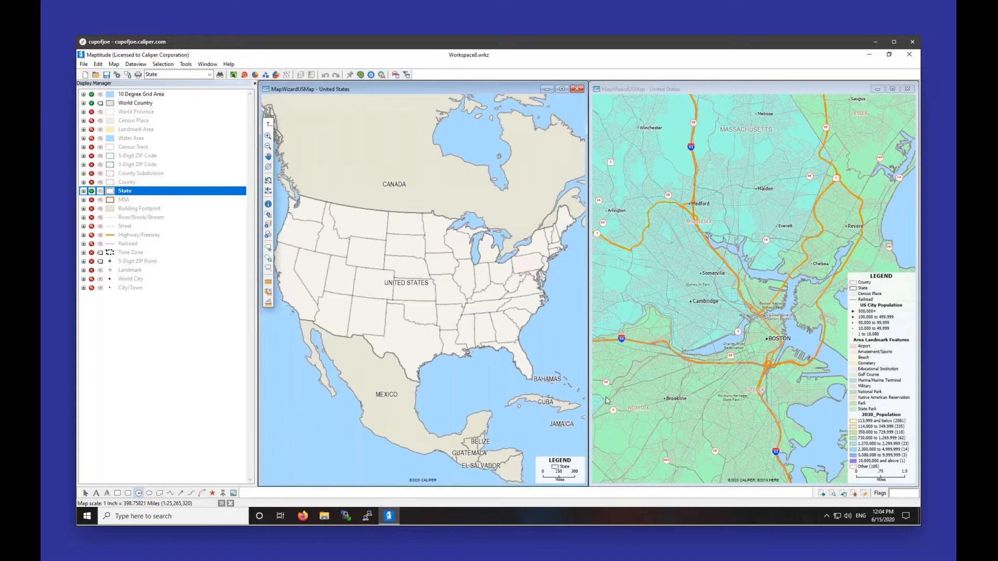
{"action": "left_click", "coordinate": [768, 341]}
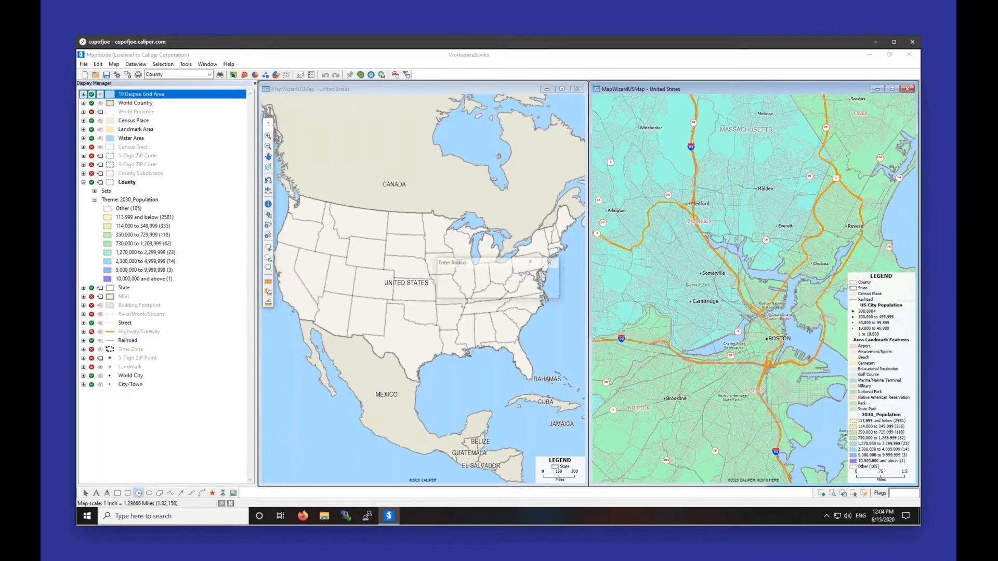
{"action": "type", "text": "10"}
{"action": "key", "text": "Return"}
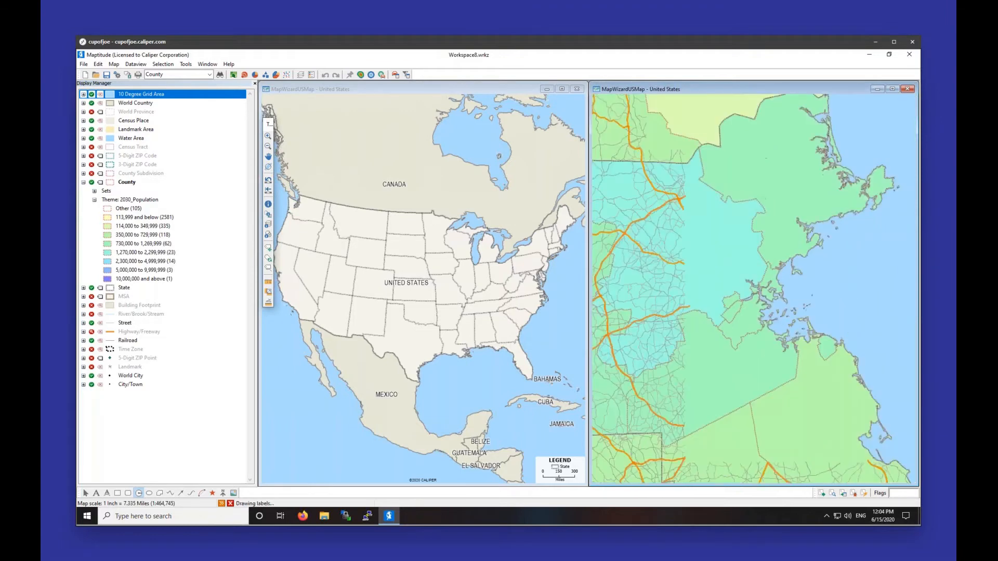
Step: Copy the 20.0 mi Boston circle and paste it onto the left United States map
{"action": "right_click", "coordinate": [713, 318]}
{"action": "left_click", "coordinate": [731, 343]}
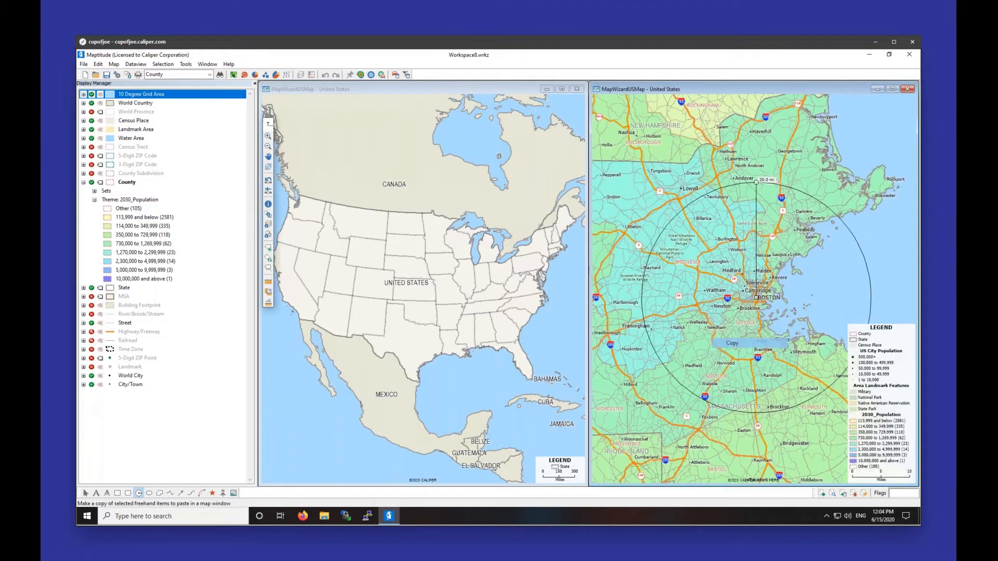
{"action": "left_click", "coordinate": [550, 316]}
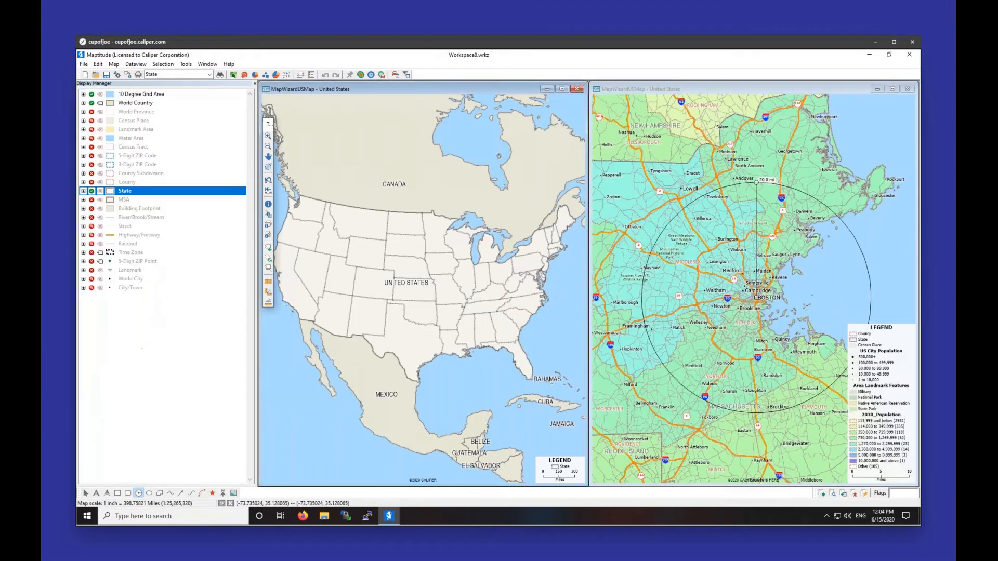
{"action": "right_click", "coordinate": [559, 300]}
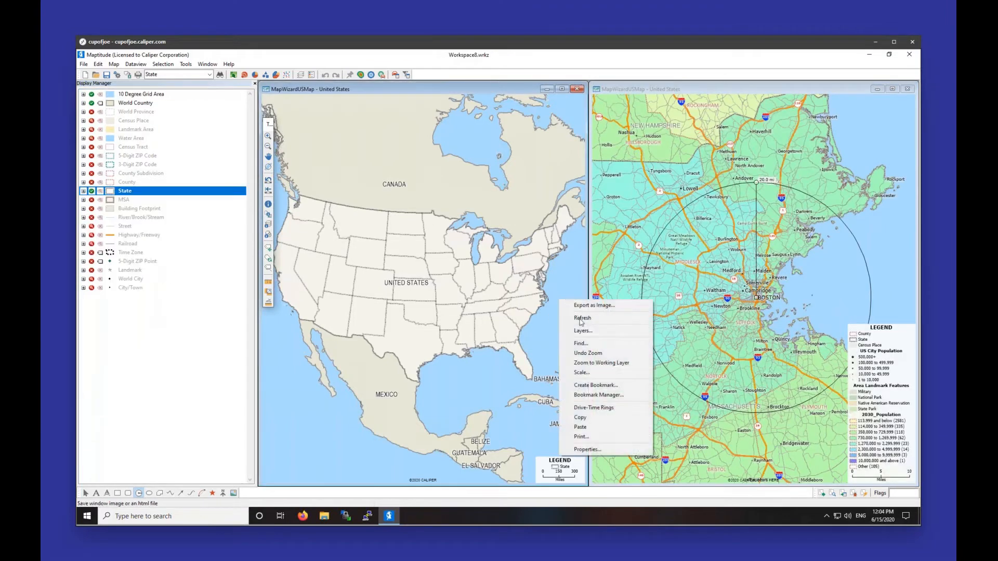
{"action": "left_click", "coordinate": [588, 426]}
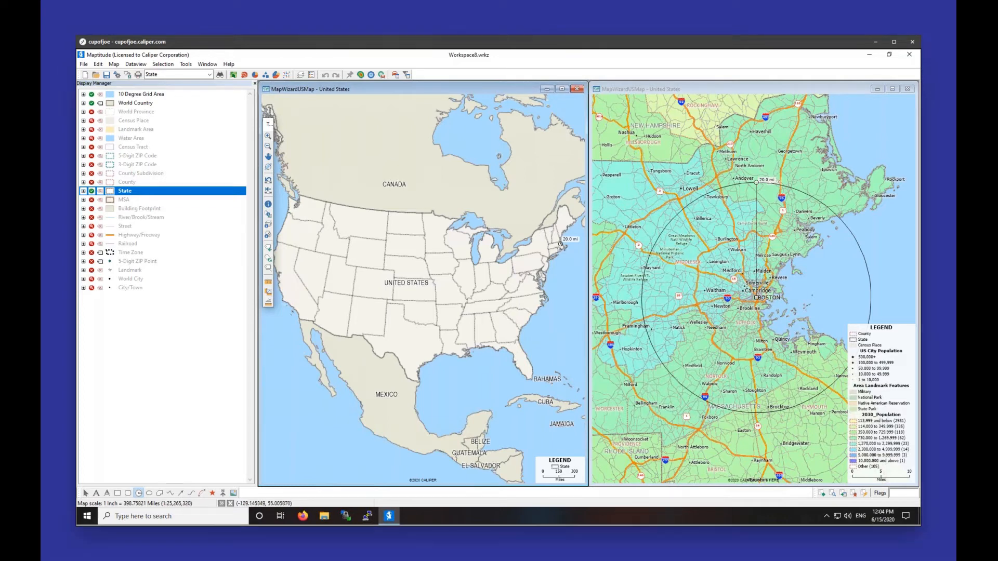
{"action": "left_click", "coordinate": [268, 136]}
Step: Zoom the left map through New England into Boston, then select the right themed map
{"action": "left_click_drag", "start_coordinate": [546, 232], "coordinate": [577, 256]}
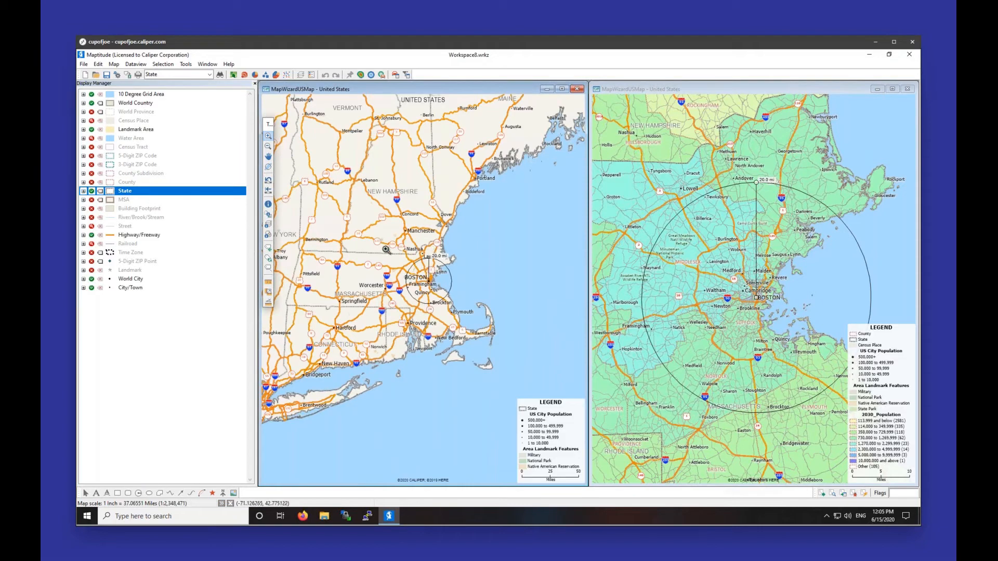
{"action": "left_click_drag", "start_coordinate": [374, 242], "coordinate": [486, 333]}
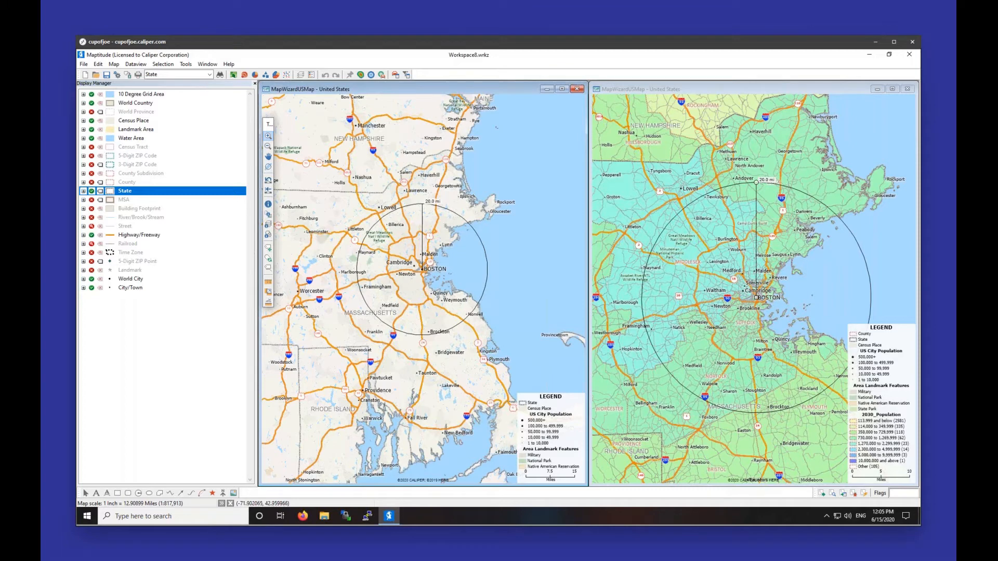
{"action": "left_click", "coordinate": [660, 92]}
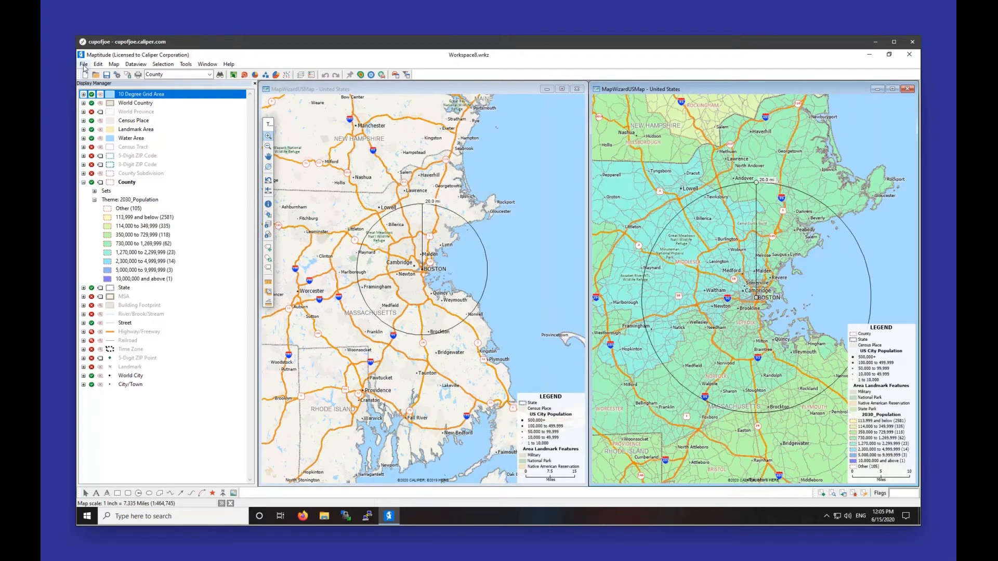
{"action": "left_click", "coordinate": [84, 64]}
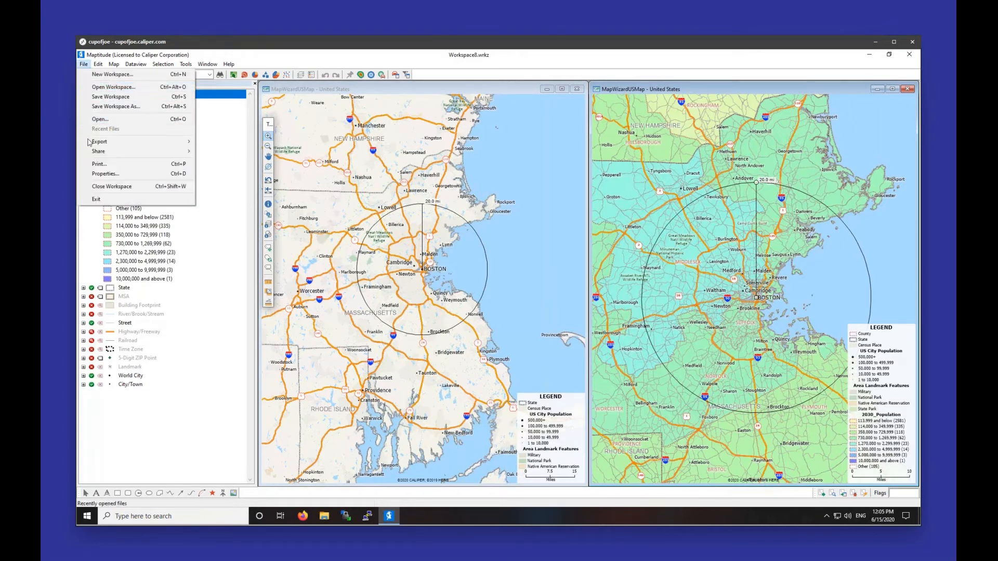
{"action": "mouse_move", "coordinate": [120, 141]}
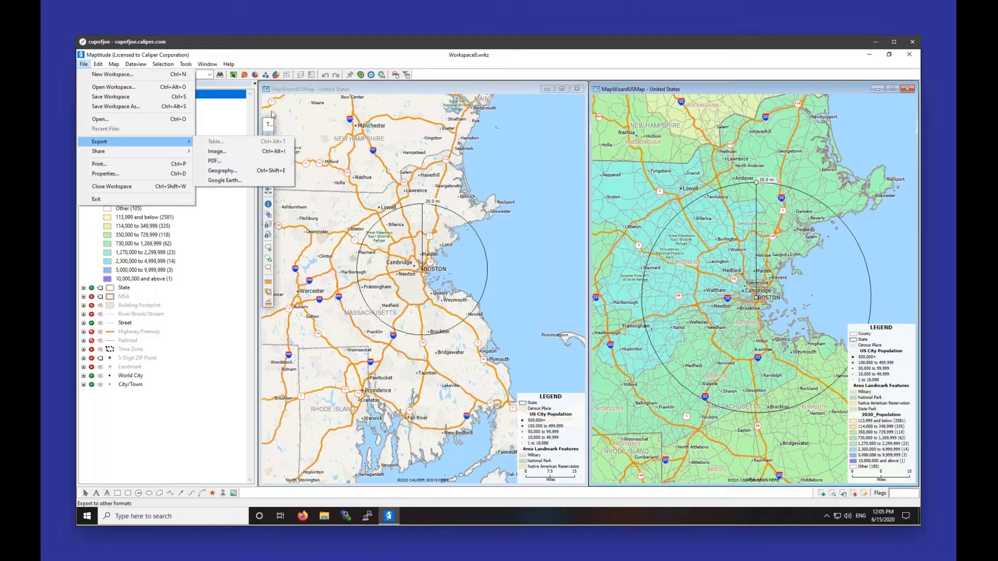
{"action": "left_click", "coordinate": [304, 90]}
{"action": "right_click", "coordinate": [434, 276]}
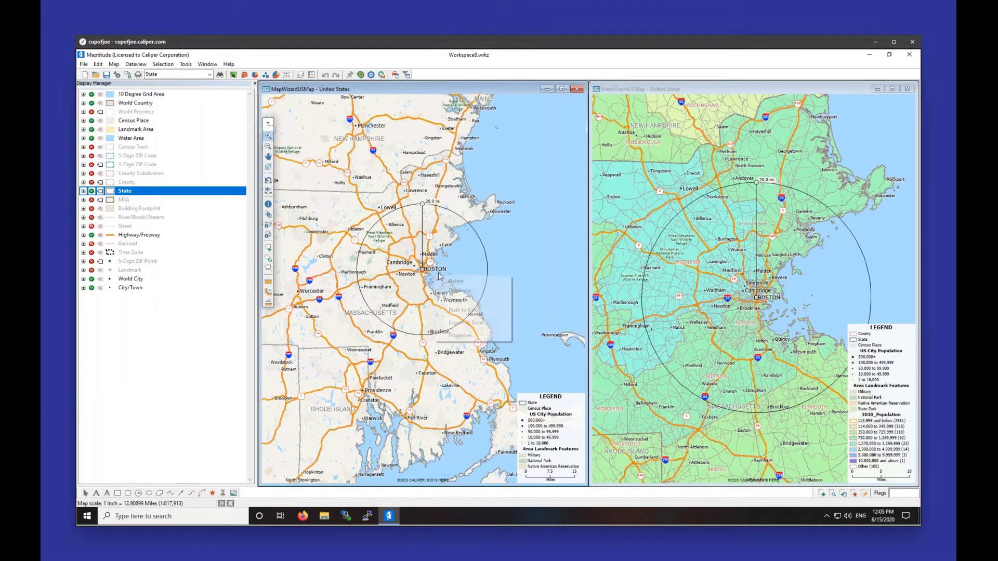
Step: Delete the 20.0 mi radius circle from the left and right Boston maps, confirming each deletion
{"action": "left_click", "coordinate": [454, 282]}
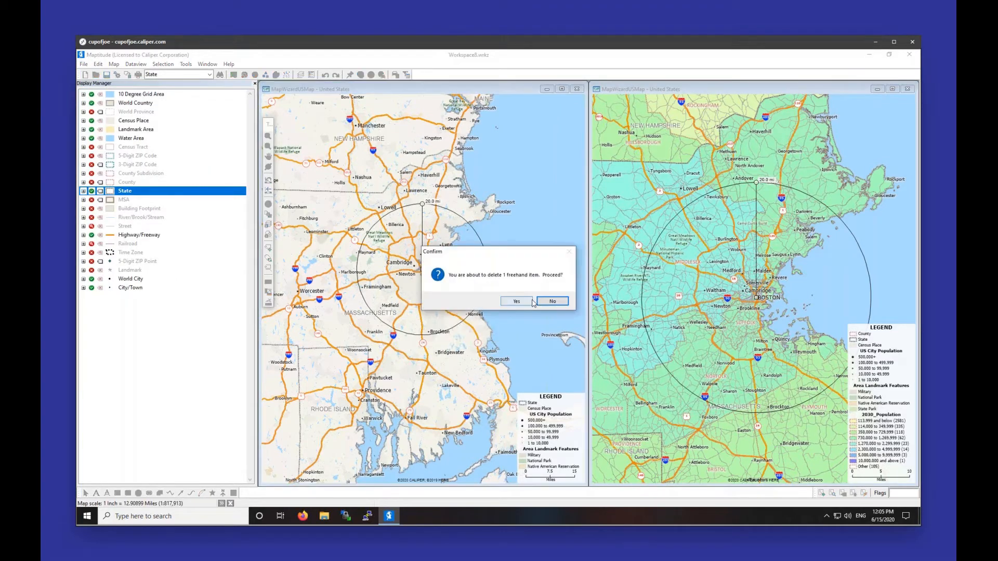
{"action": "left_click", "coordinate": [520, 301]}
{"action": "right_click", "coordinate": [699, 296]}
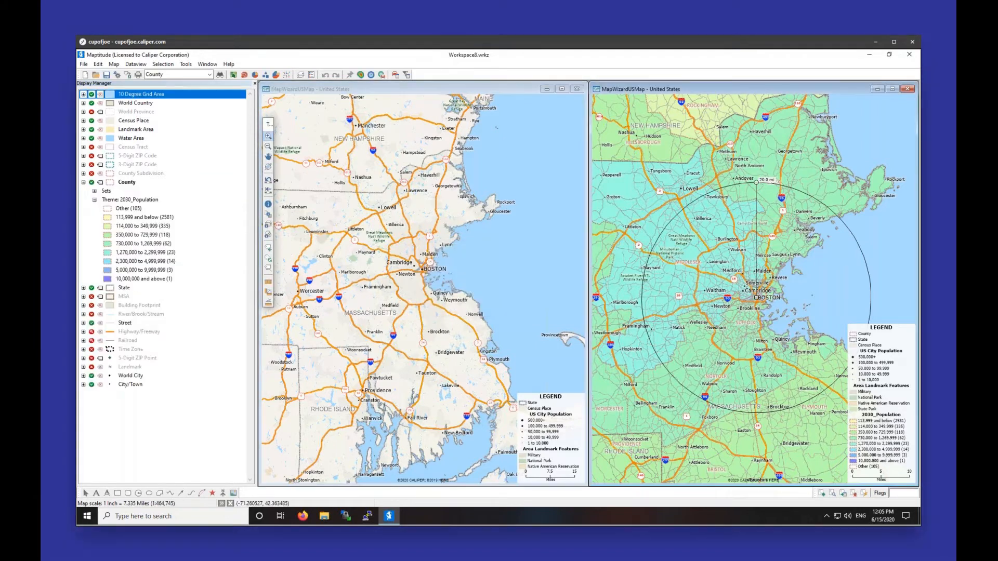
{"action": "left_click", "coordinate": [706, 301]}
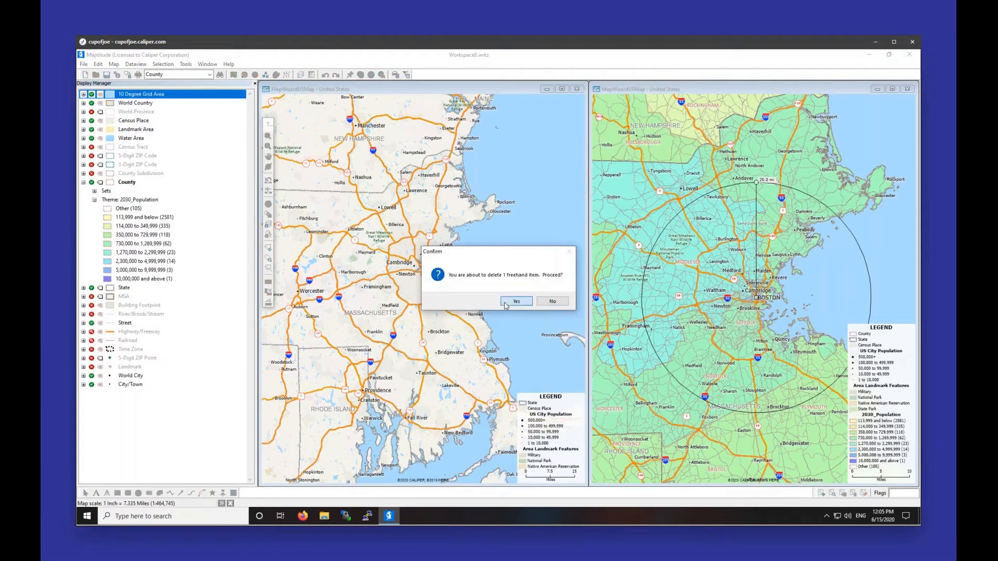
{"action": "left_click", "coordinate": [517, 301]}
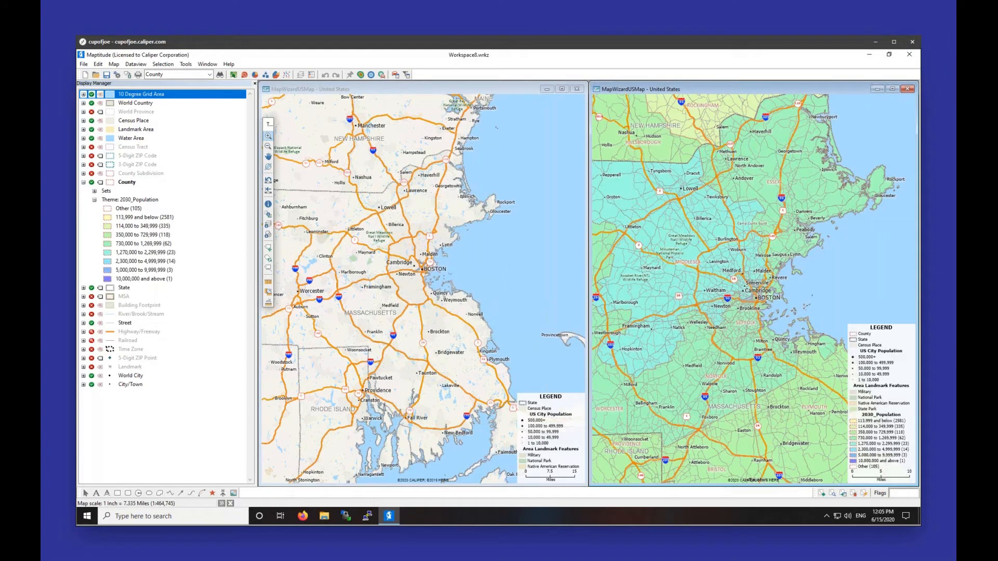
Step: Maximize the themed county map, then open the Facility Location wizard, step past client settings, and close it
{"action": "left_click", "coordinate": [891, 89]}
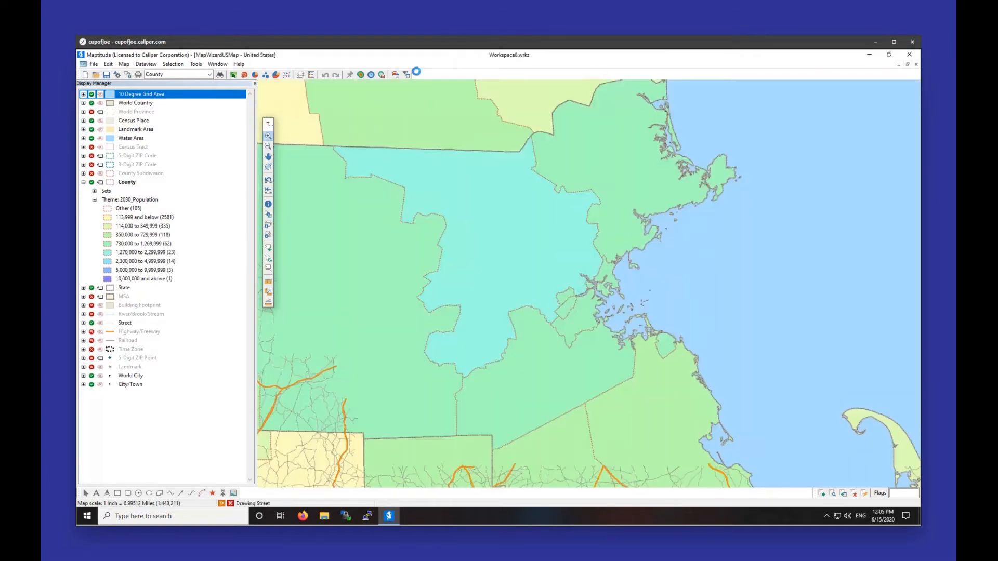
{"action": "left_click", "coordinate": [181, 66]}
{"action": "mouse_move", "coordinate": [198, 66]}
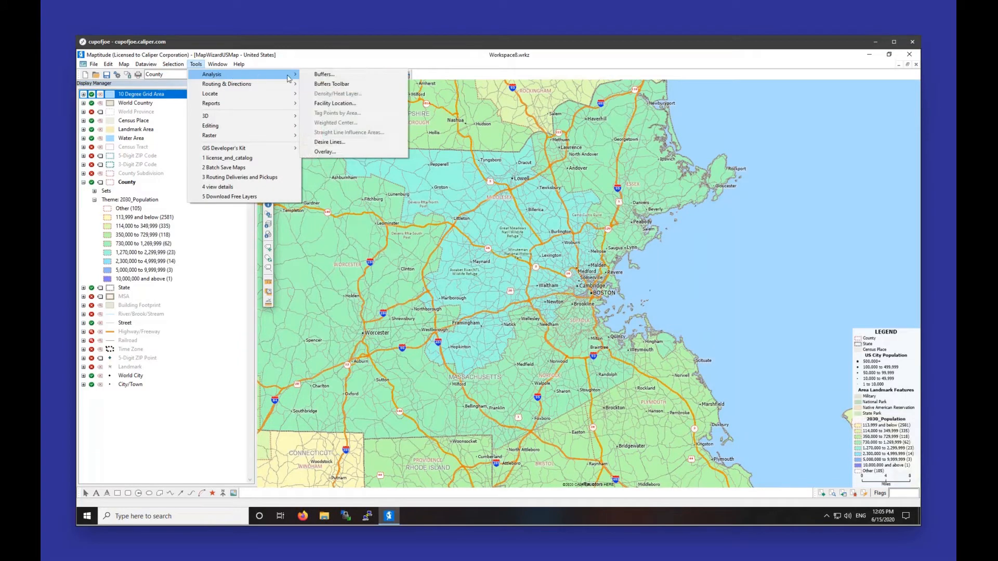
{"action": "left_click", "coordinate": [315, 103]}
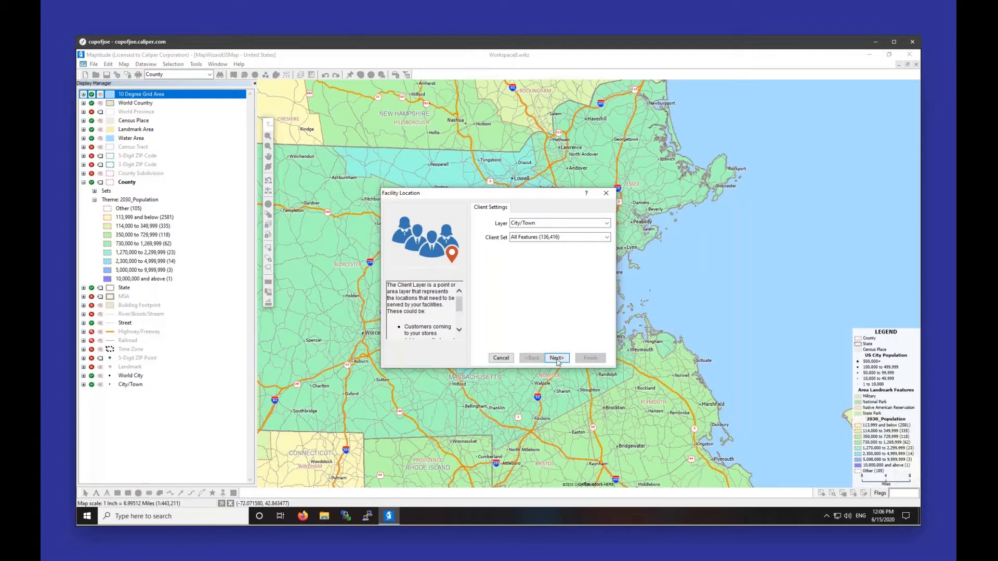
{"action": "left_click", "coordinate": [551, 358]}
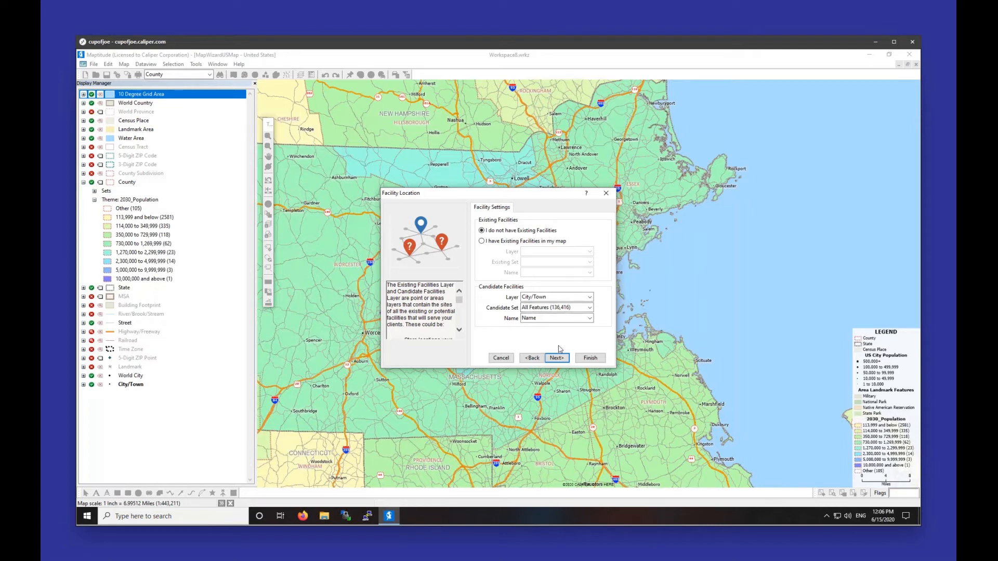
{"action": "left_click", "coordinate": [606, 195]}
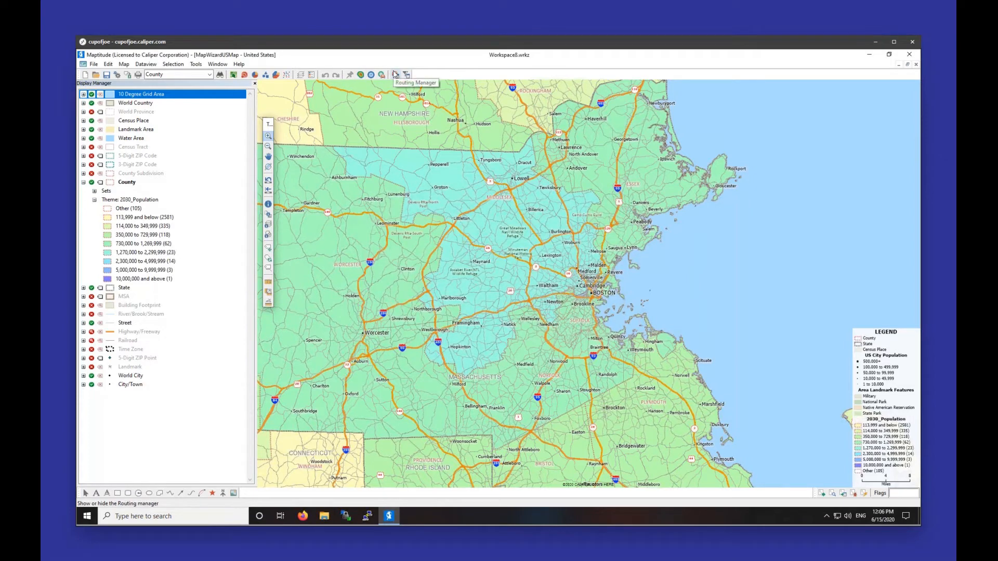
Step: Open the Routing & Directions Manager and review the Route Options itinerary, speed and general settings
{"action": "left_click", "coordinate": [396, 75]}
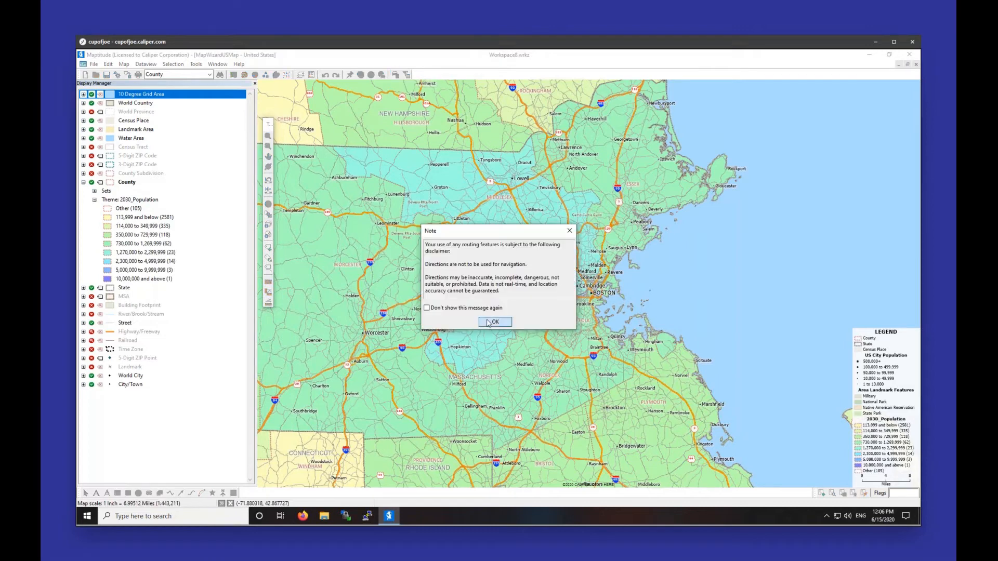
{"action": "left_click", "coordinate": [495, 322]}
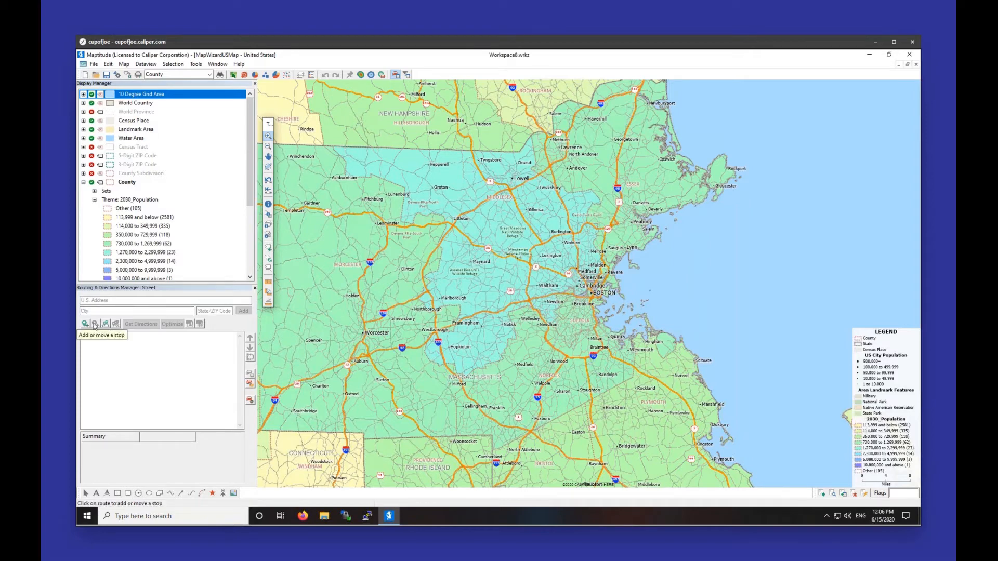
{"action": "left_click", "coordinate": [250, 401]}
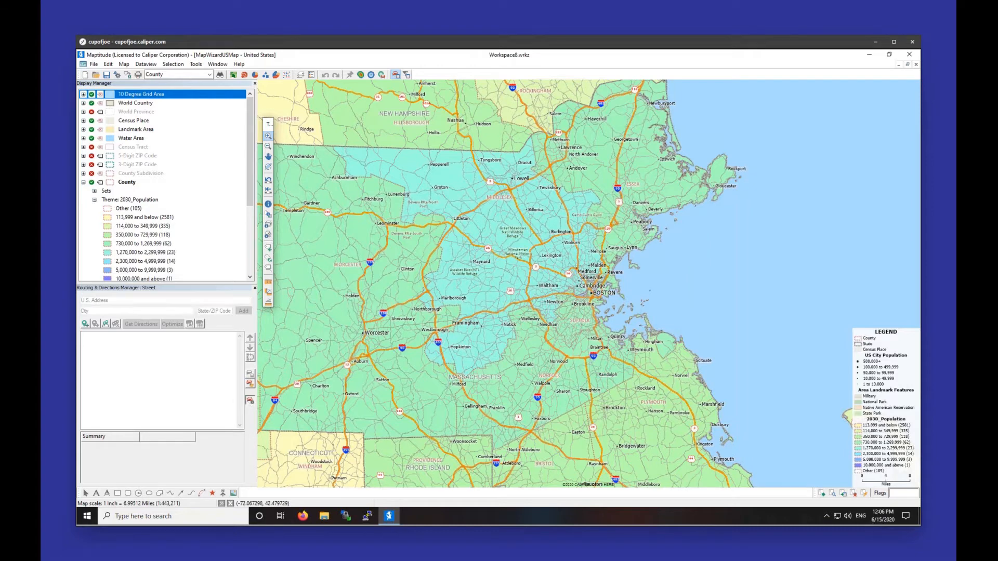
{"action": "left_click", "coordinate": [519, 166]}
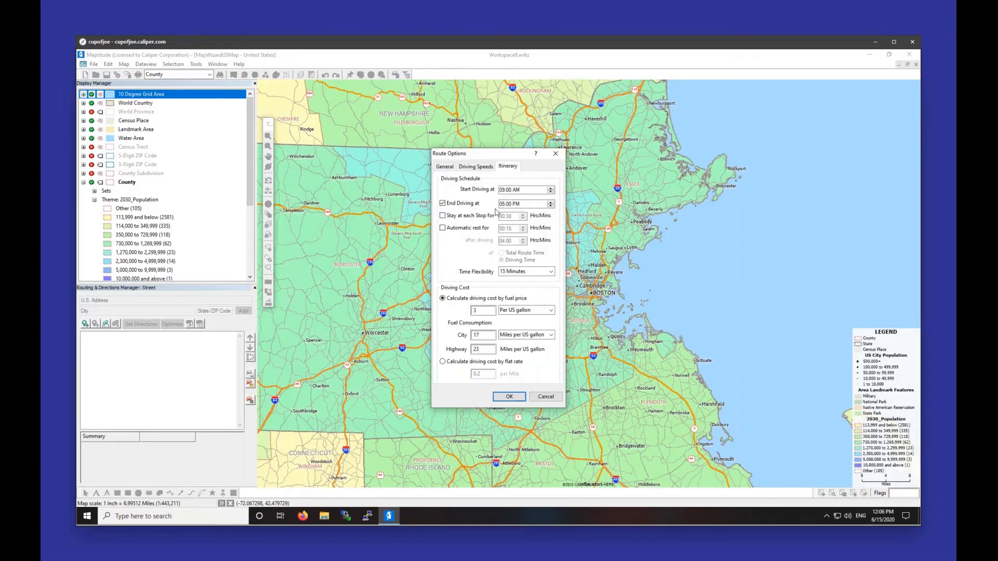
{"action": "left_click", "coordinate": [473, 169]}
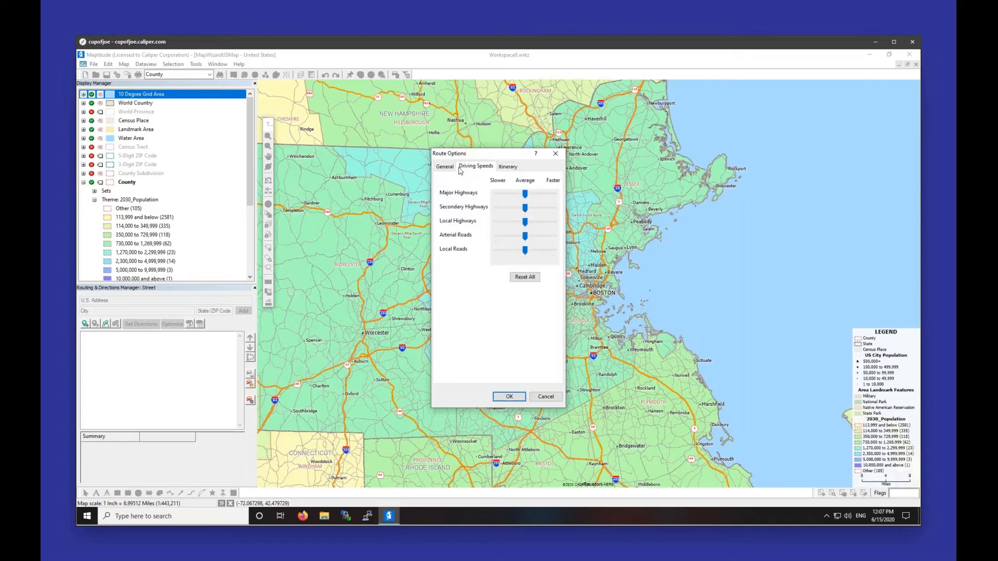
{"action": "left_click", "coordinate": [448, 168]}
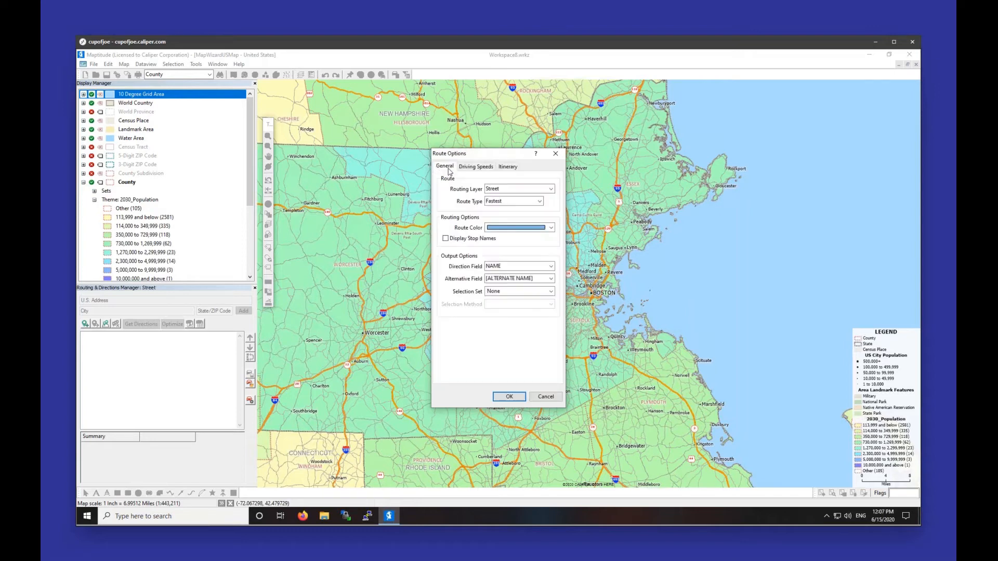
{"action": "left_click", "coordinate": [504, 169]}
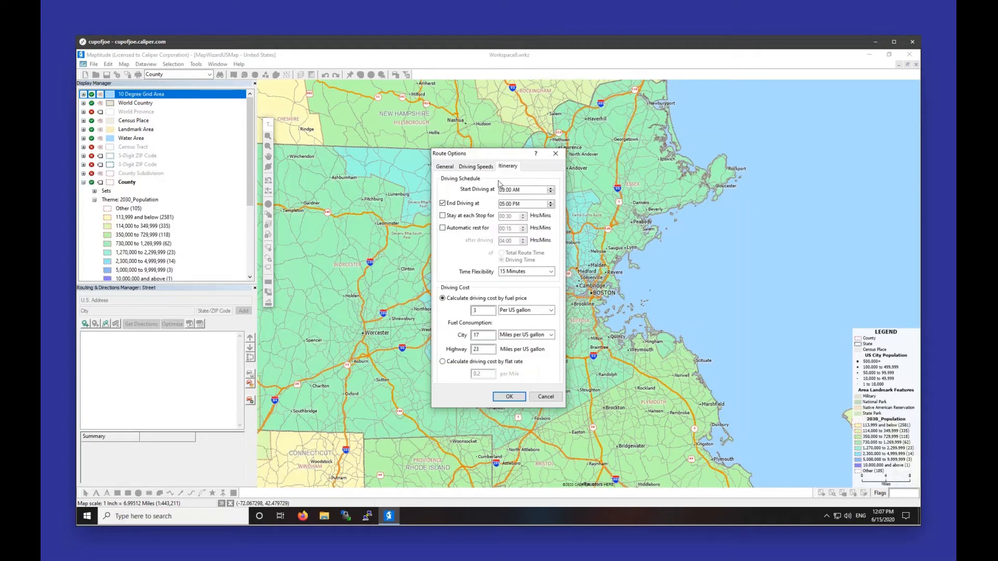
Step: Set the itinerary to start driving at 12:00 AM with End Driving turned off
{"action": "left_click", "coordinate": [501, 191]}
{"action": "left_click", "coordinate": [517, 193]}
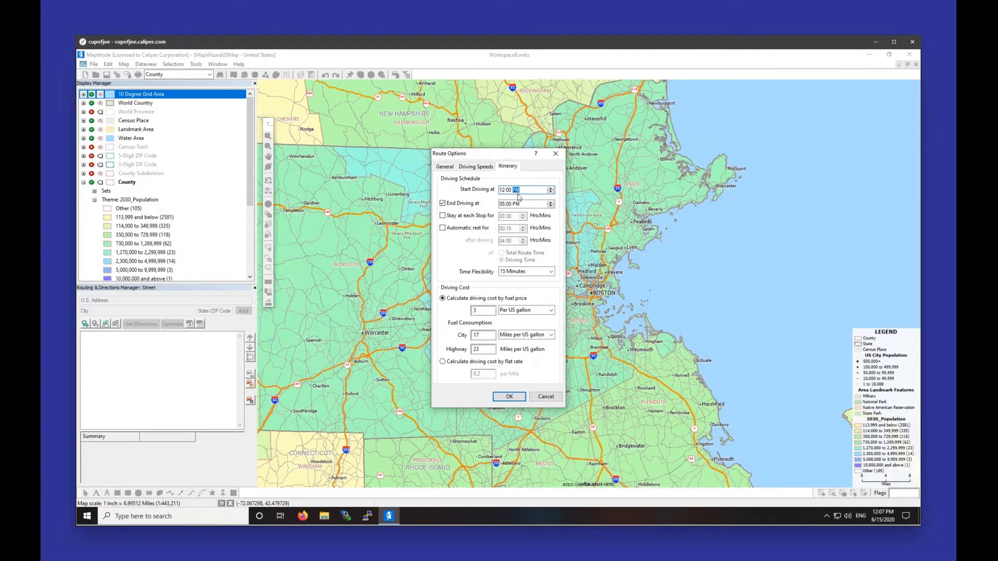
{"action": "left_click", "coordinate": [502, 204]}
{"action": "left_click", "coordinate": [442, 203]}
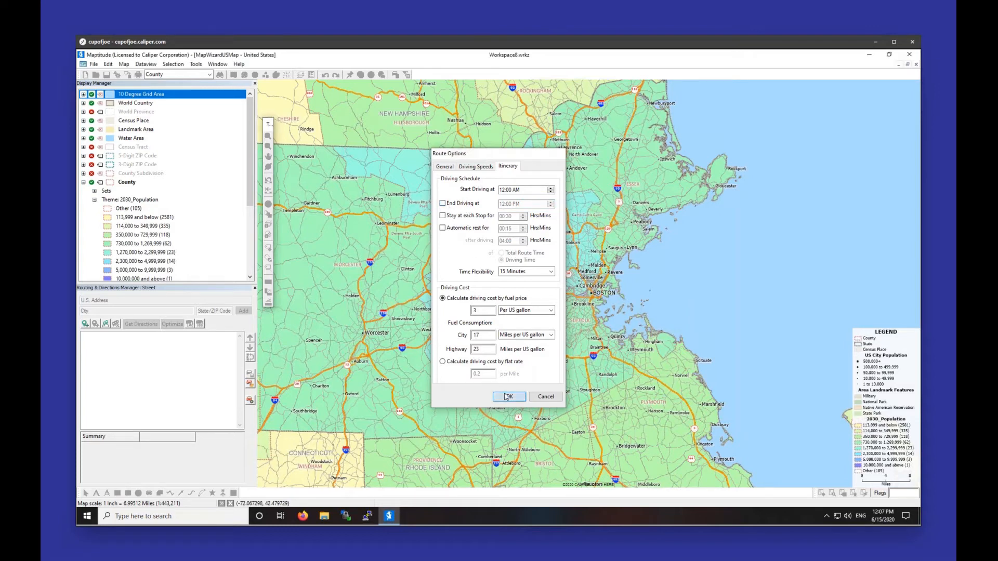
{"action": "left_click", "coordinate": [507, 397]}
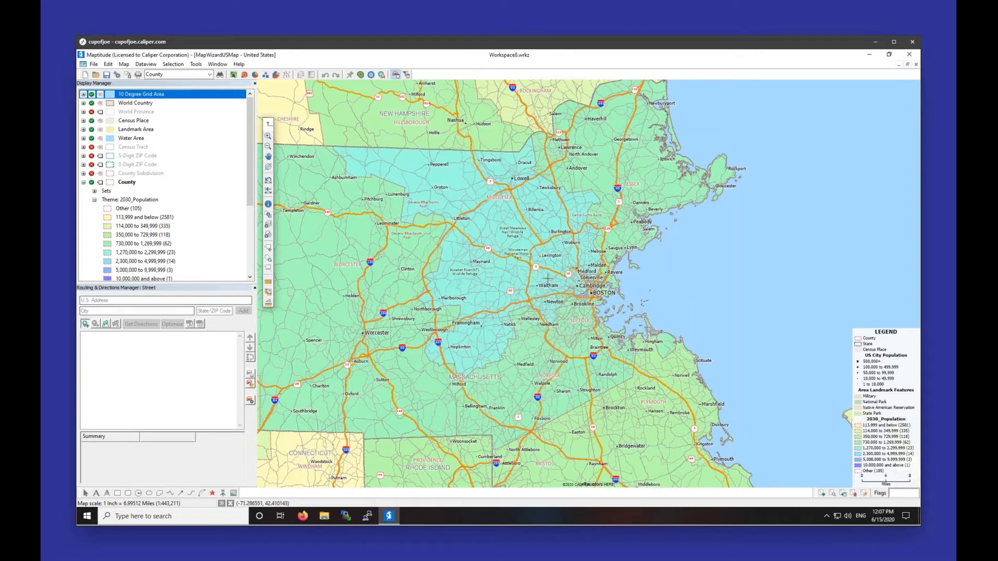
{"action": "left_click", "coordinate": [593, 293]}
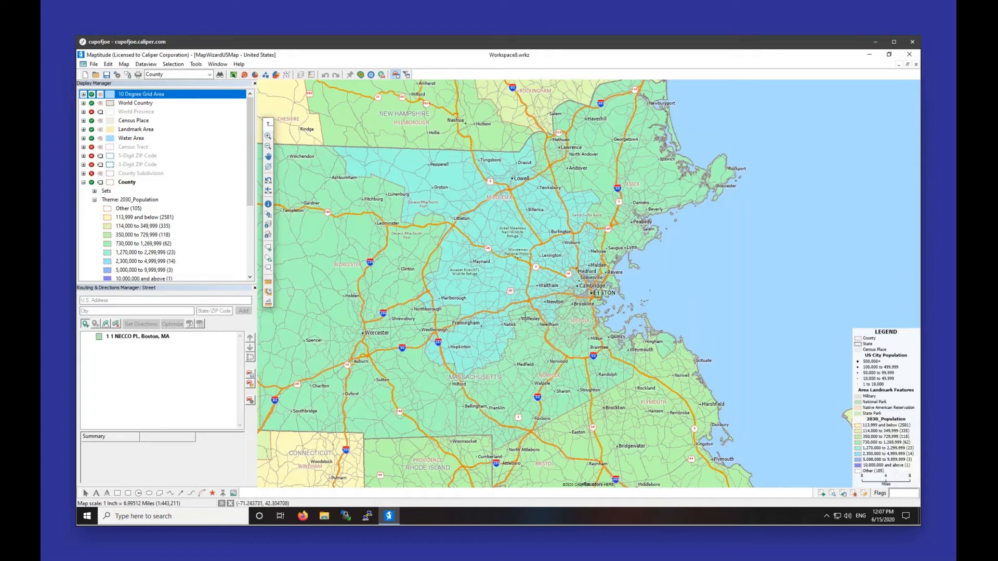
{"action": "scroll", "coordinate": [378, 368], "scroll_direction": "down", "scroll_amount": 10}
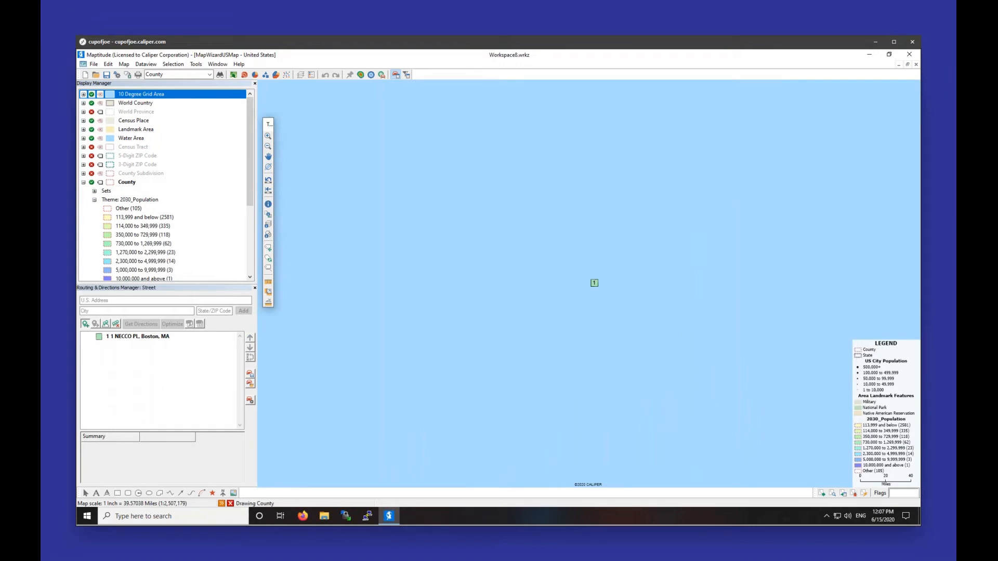
{"action": "scroll", "coordinate": [589, 283], "scroll_direction": "down", "scroll_amount": 5}
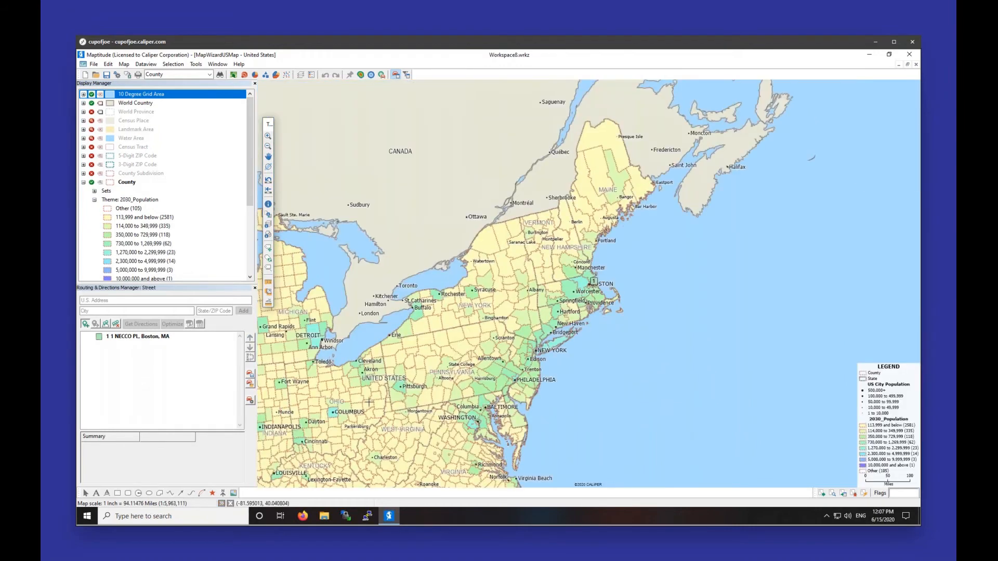
{"action": "left_click_drag", "start_coordinate": [367, 404], "coordinate": [894, 146]}
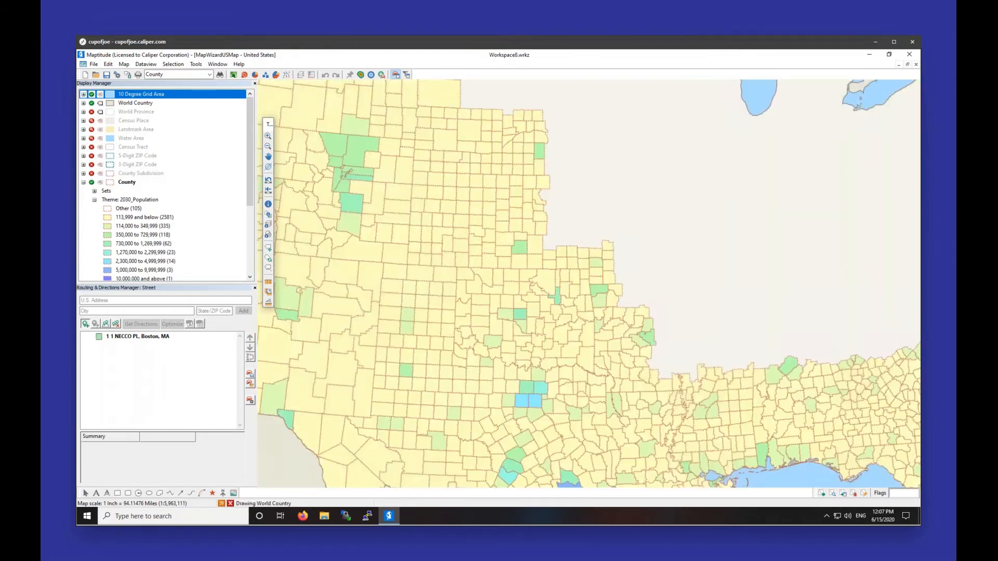
{"action": "left_click", "coordinate": [299, 355]}
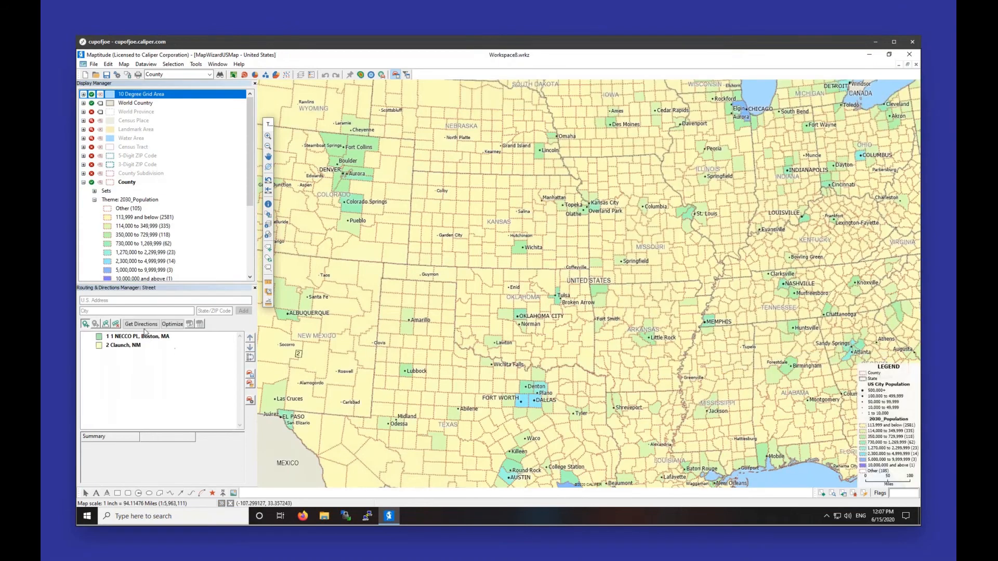
{"action": "left_click", "coordinate": [141, 323]}
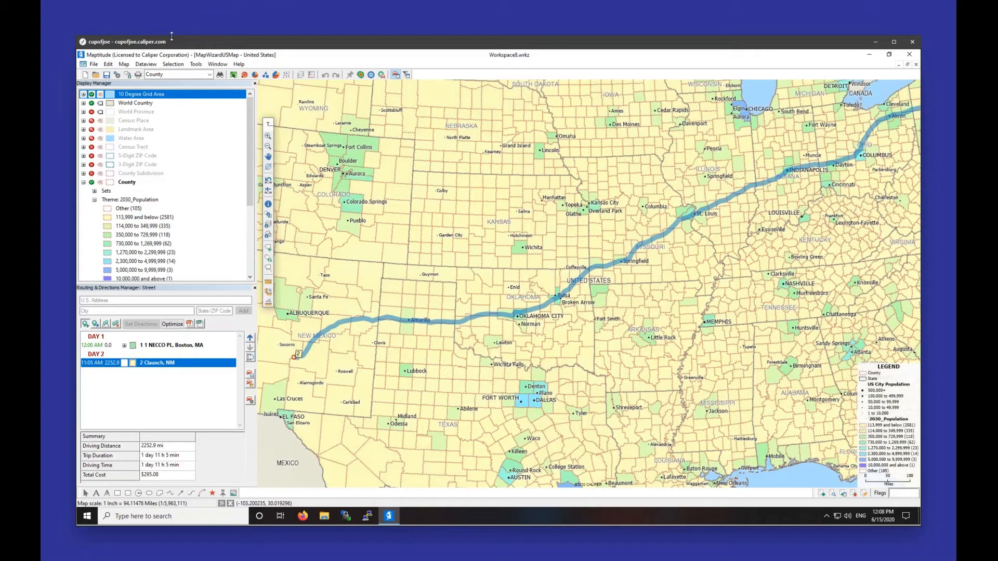
{"action": "left_click", "coordinate": [195, 65]}
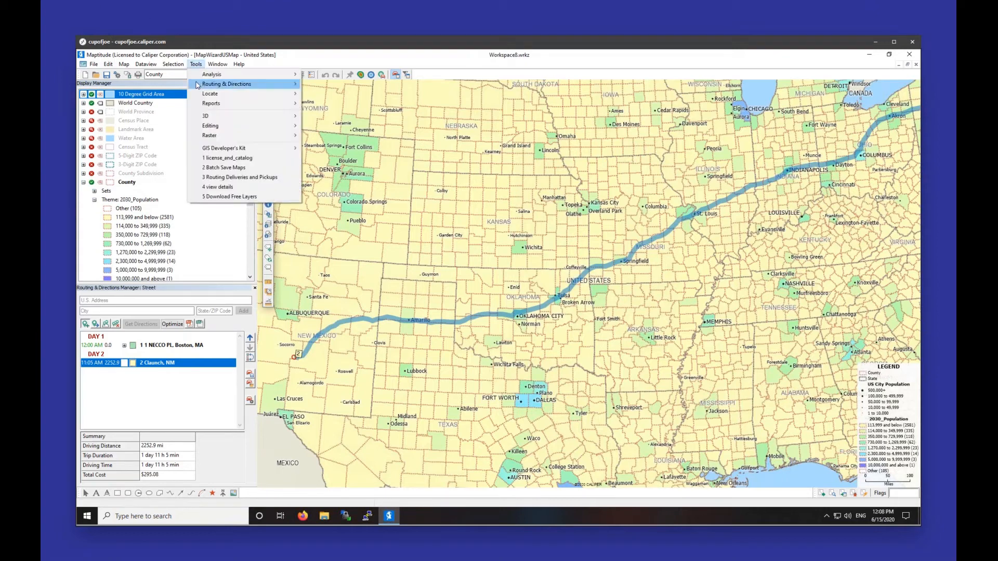
{"action": "mouse_move", "coordinate": [199, 84]}
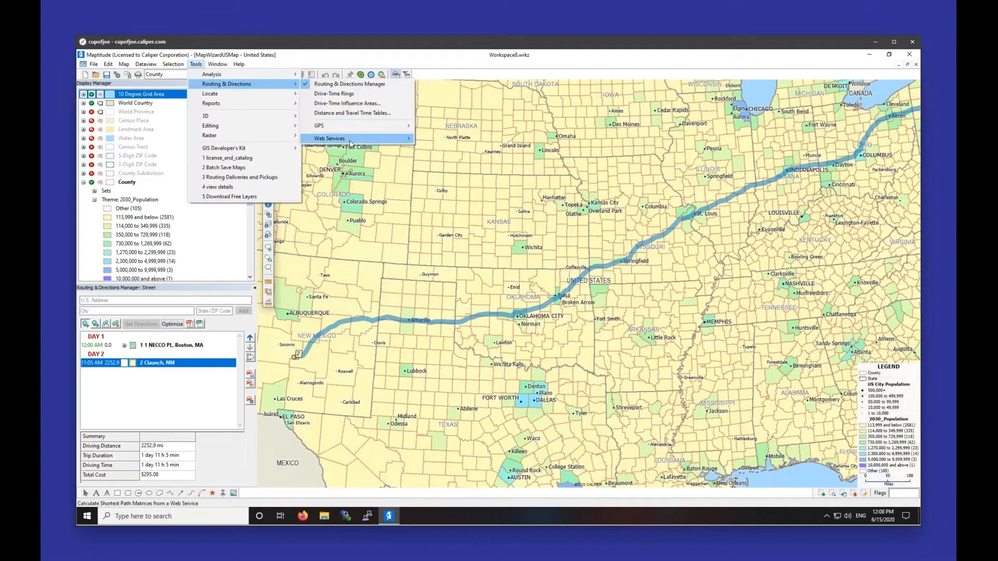
{"action": "mouse_move", "coordinate": [352, 142]}
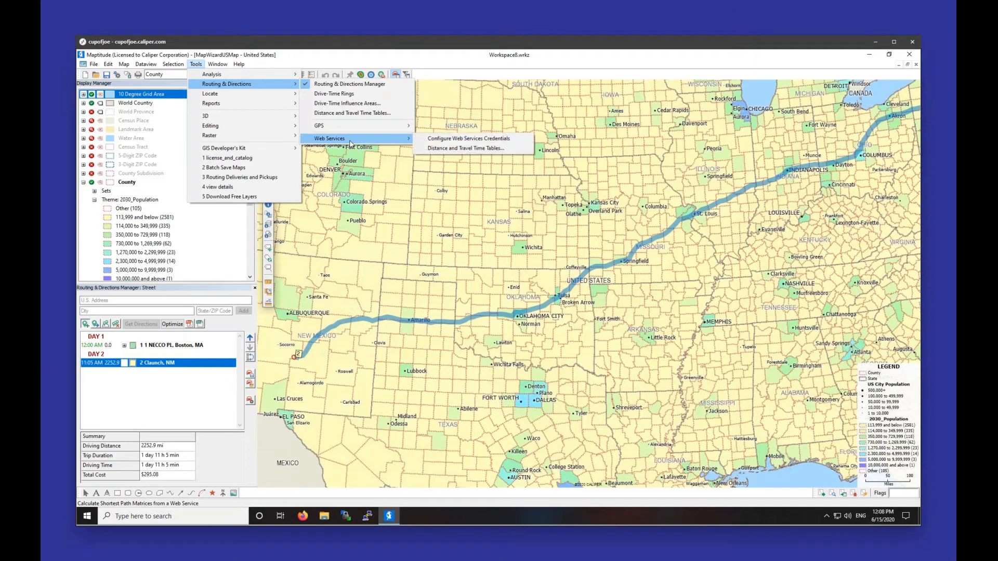
{"action": "left_click", "coordinate": [435, 149]}
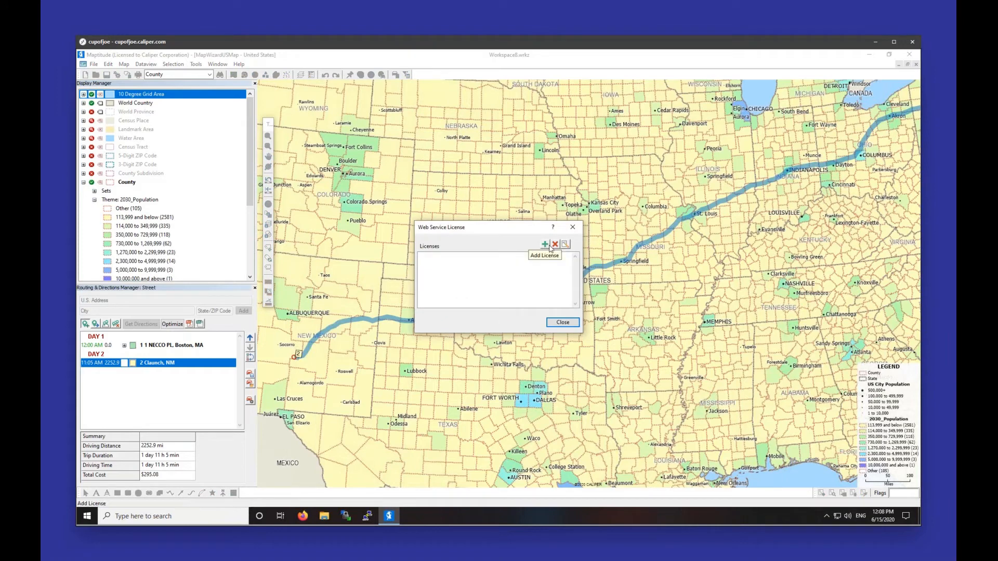
{"action": "left_click", "coordinate": [550, 246]}
{"action": "left_click", "coordinate": [538, 236]}
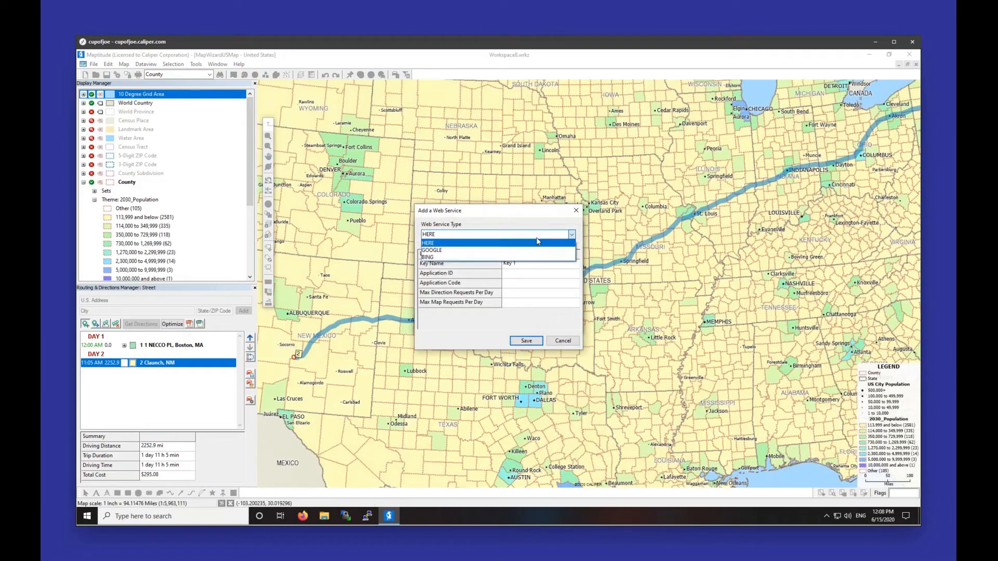
{"action": "left_click", "coordinate": [538, 242]}
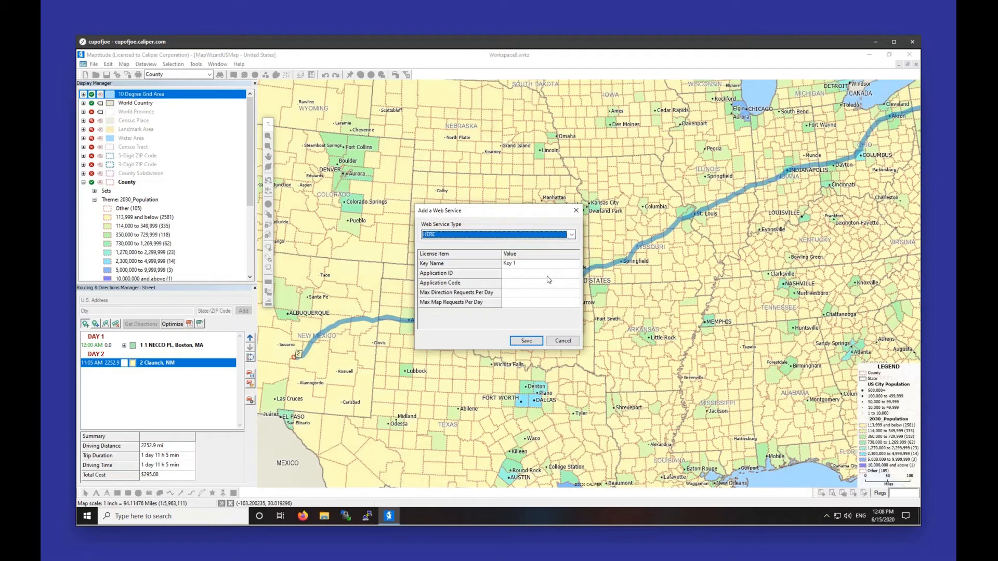
{"action": "left_click", "coordinate": [574, 210]}
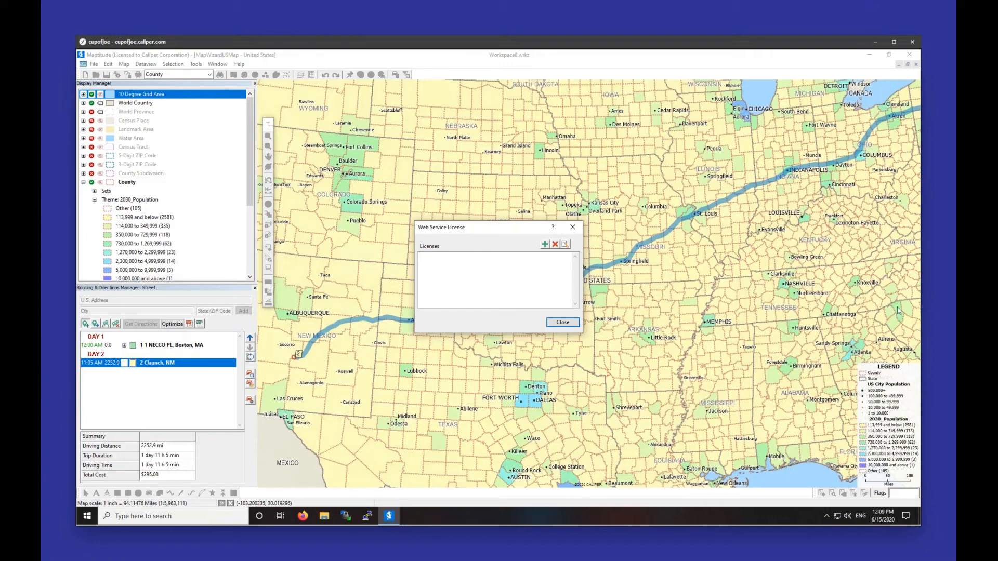
{"action": "left_click", "coordinate": [573, 227]}
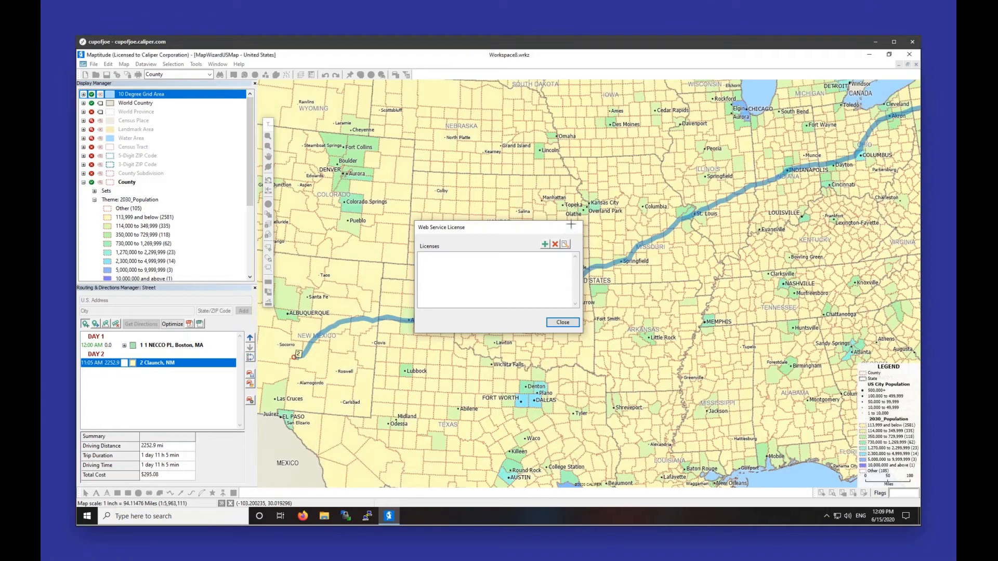
Step: Add the geodemographic Segmentation layer to the map from the C:\ccdata folder
{"action": "left_click", "coordinate": [193, 64]}
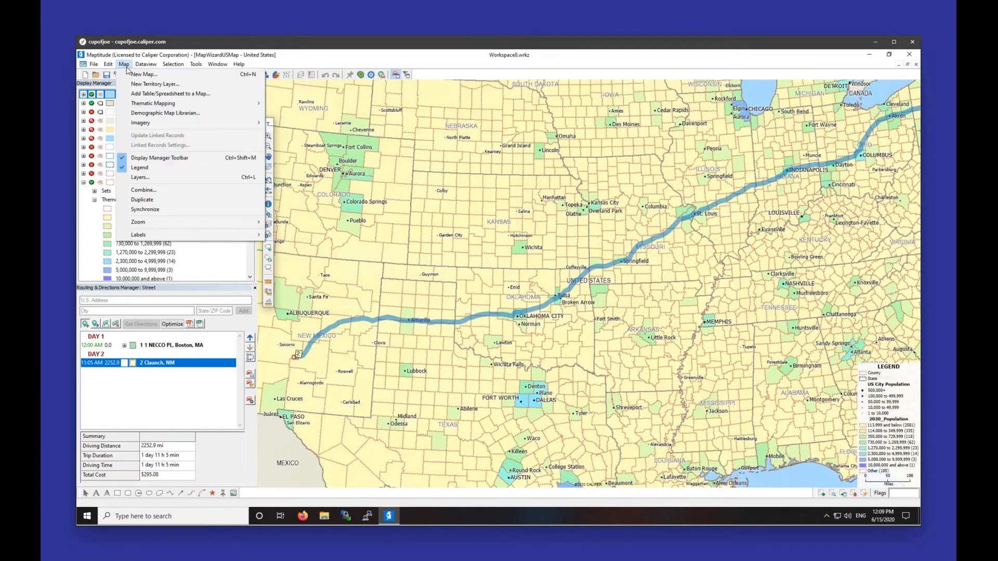
{"action": "left_click", "coordinate": [151, 178]}
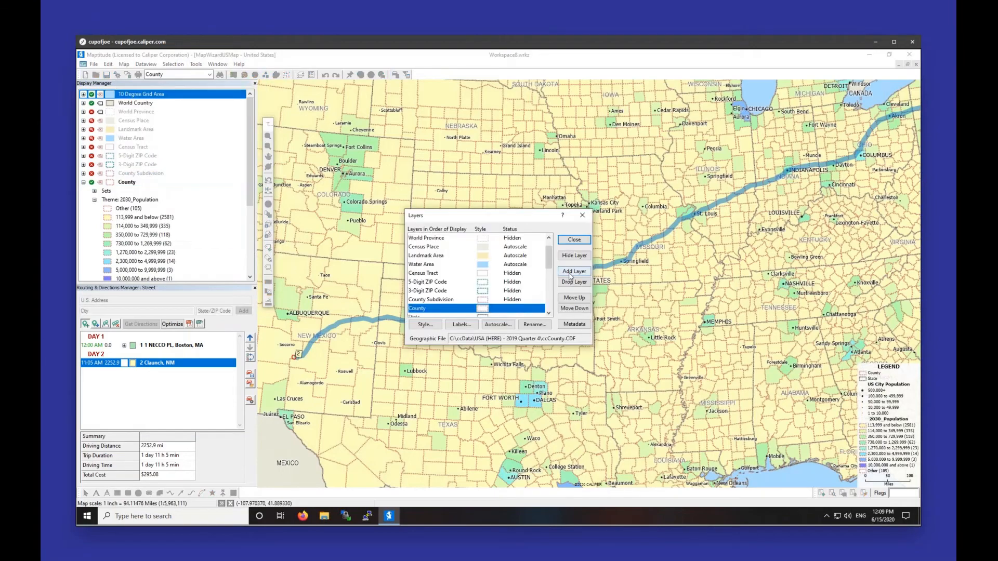
{"action": "left_click", "coordinate": [574, 271]}
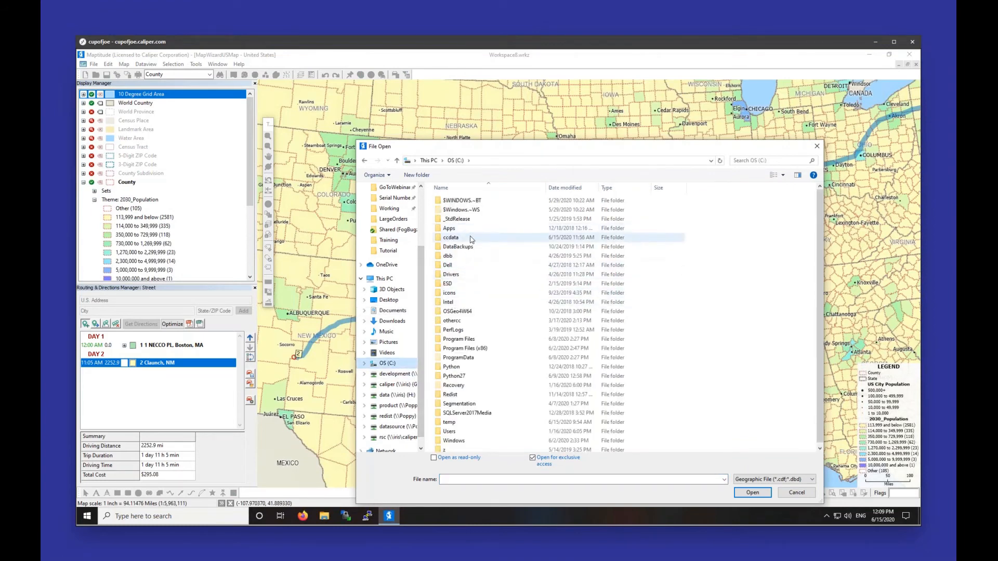
{"action": "left_click", "coordinate": [471, 239]}
{"action": "double_click", "coordinate": [471, 239]}
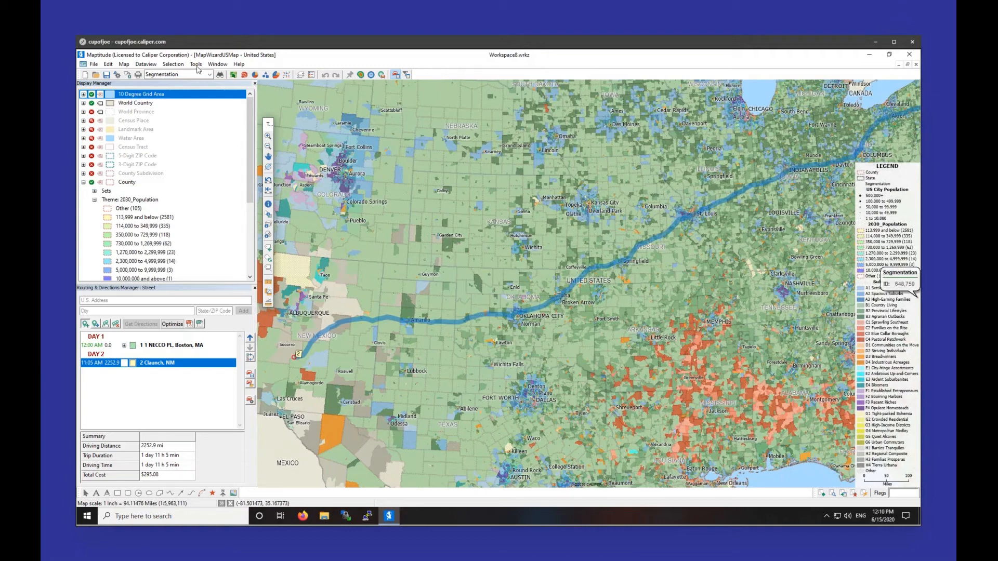
Step: Open the Maptitude Learning Portal in the browser from the Help menu
{"action": "left_click", "coordinate": [239, 64]}
{"action": "left_click", "coordinate": [240, 65]}
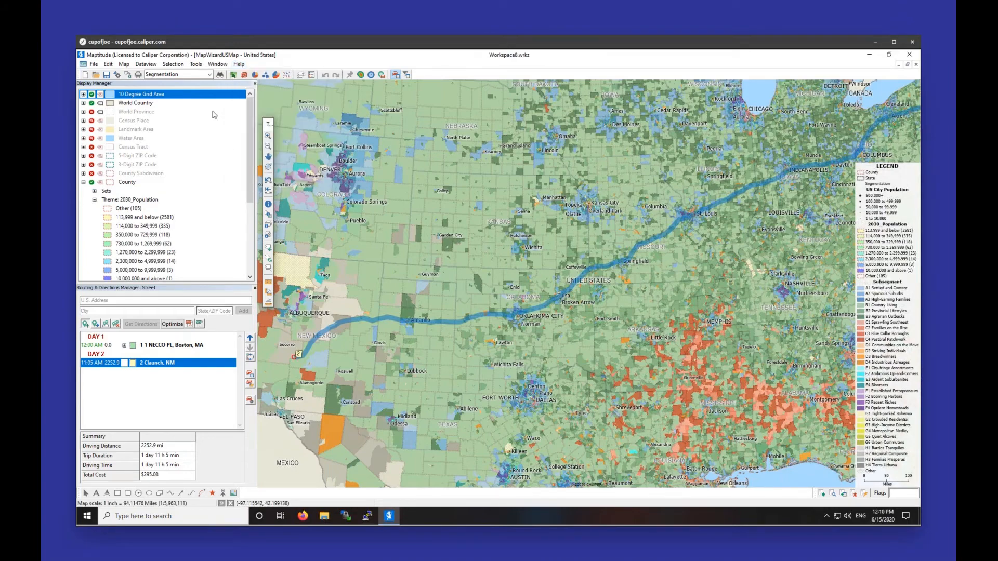
{"action": "left_click", "coordinate": [241, 64]}
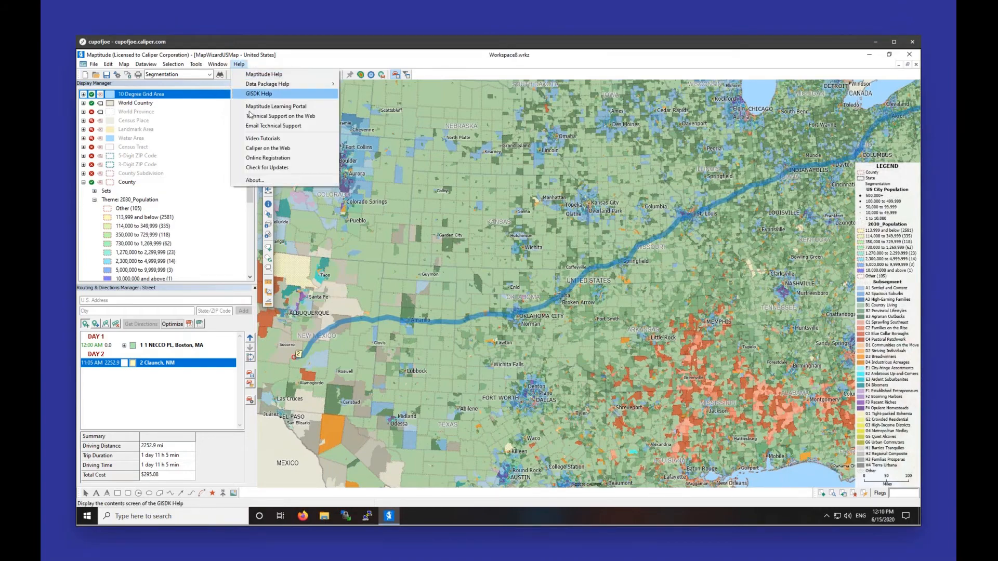
{"action": "left_click", "coordinate": [254, 106]}
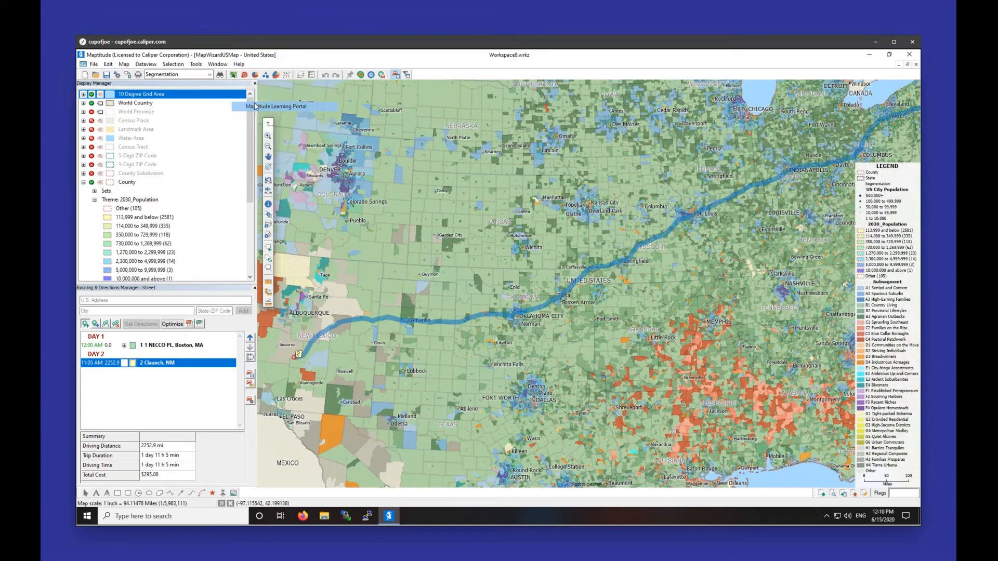
{"action": "left_click_drag", "start_coordinate": [318, 74], "coordinate": [287, 73]}
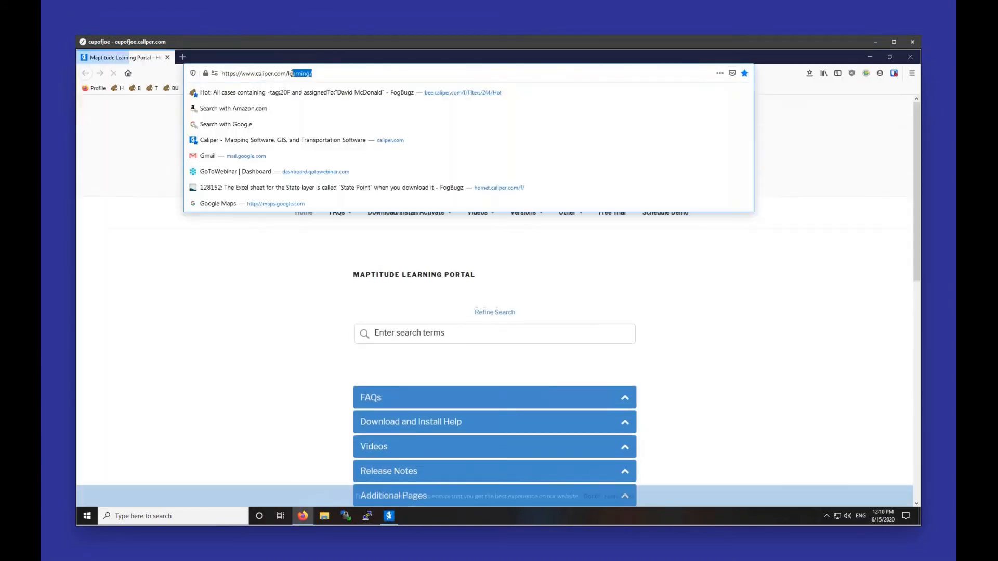
Step: Go to caliper.com and open the Maptitude Available Data page
{"action": "key", "text": "BackSpace"}
{"action": "key", "text": "Return"}
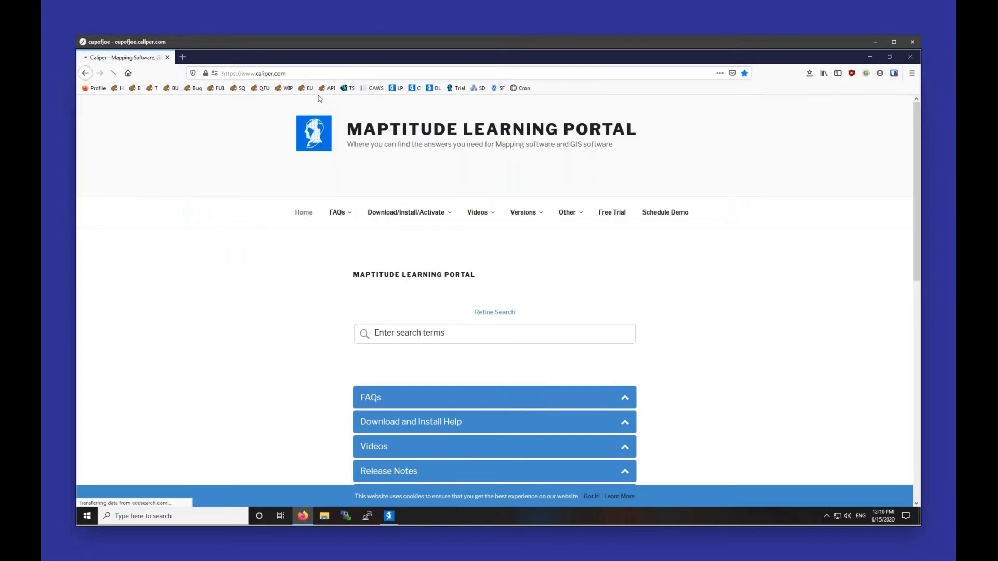
{"action": "left_click", "coordinate": [522, 137]}
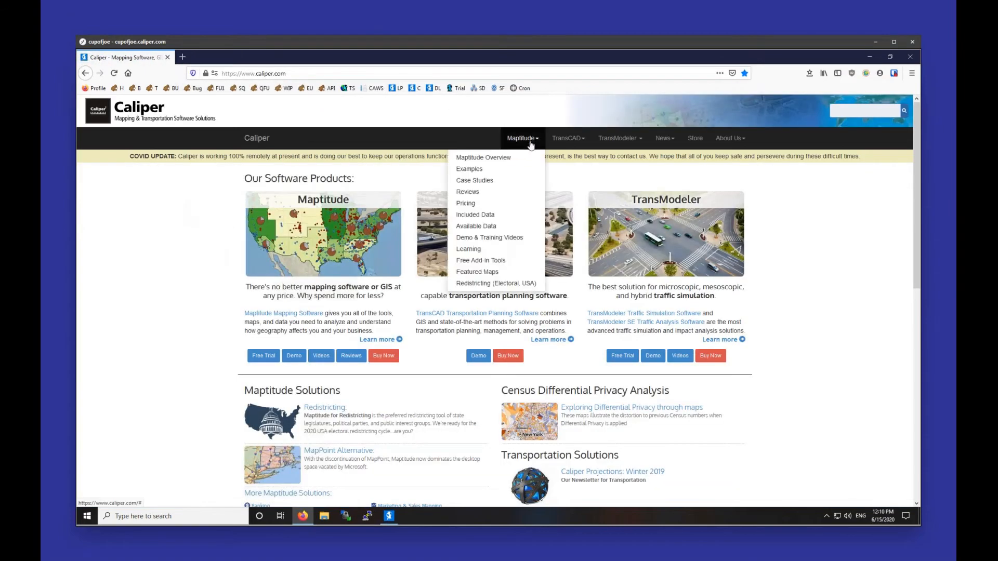
{"action": "left_click", "coordinate": [502, 227]}
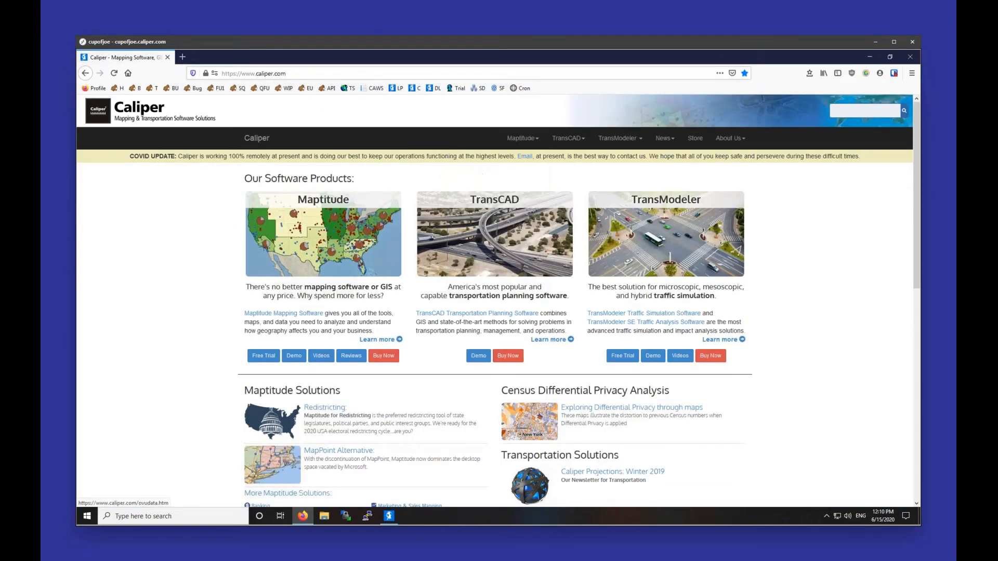
Step: Open the free United States Geodemographic Segmentation download and scroll to its Description
{"action": "scroll", "coordinate": [344, 357], "scroll_direction": "down", "scroll_amount": 10}
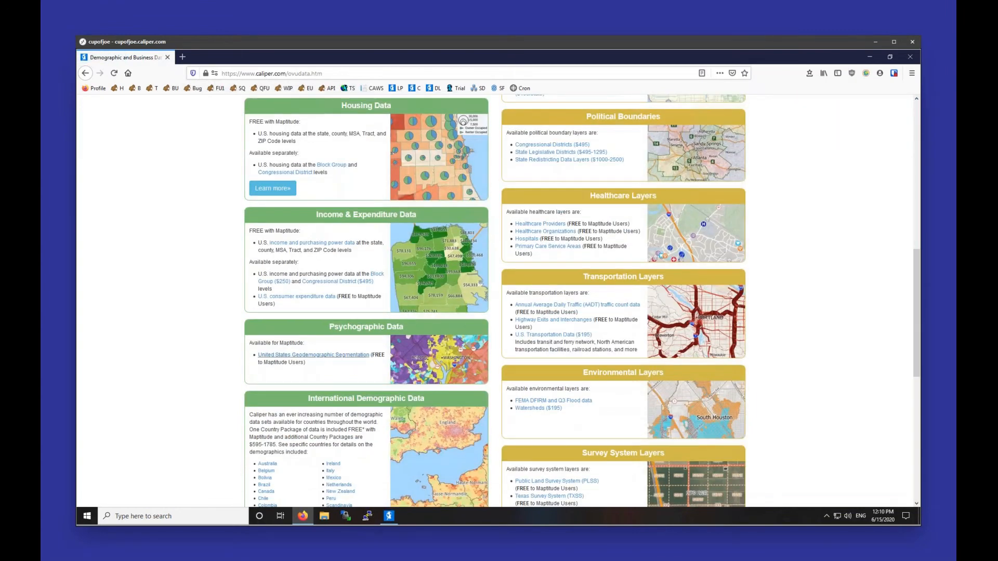
{"action": "left_click", "coordinate": [343, 356]}
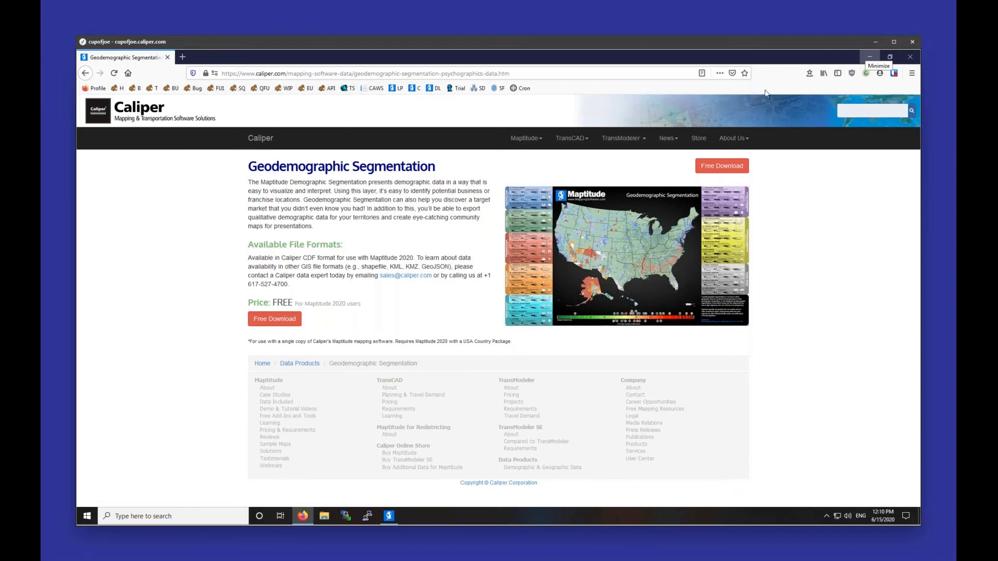
{"action": "left_click", "coordinate": [267, 318]}
{"action": "scroll", "coordinate": [305, 428], "scroll_direction": "down", "scroll_amount": 4}
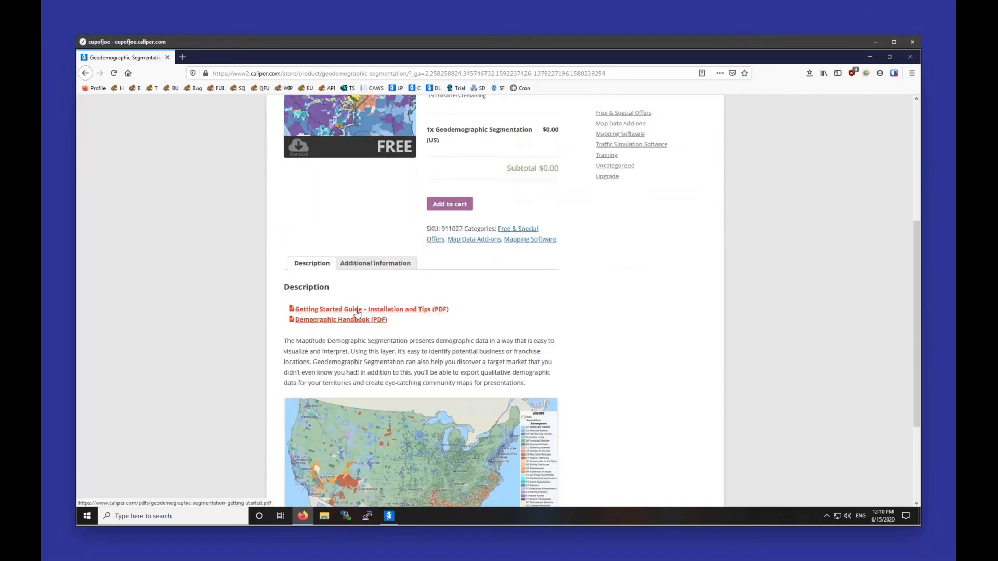
Step: Open the Demographic Handbook PDF and scroll to page 13, where A3 High-Earning Families begins
{"action": "left_click", "coordinate": [355, 319]}
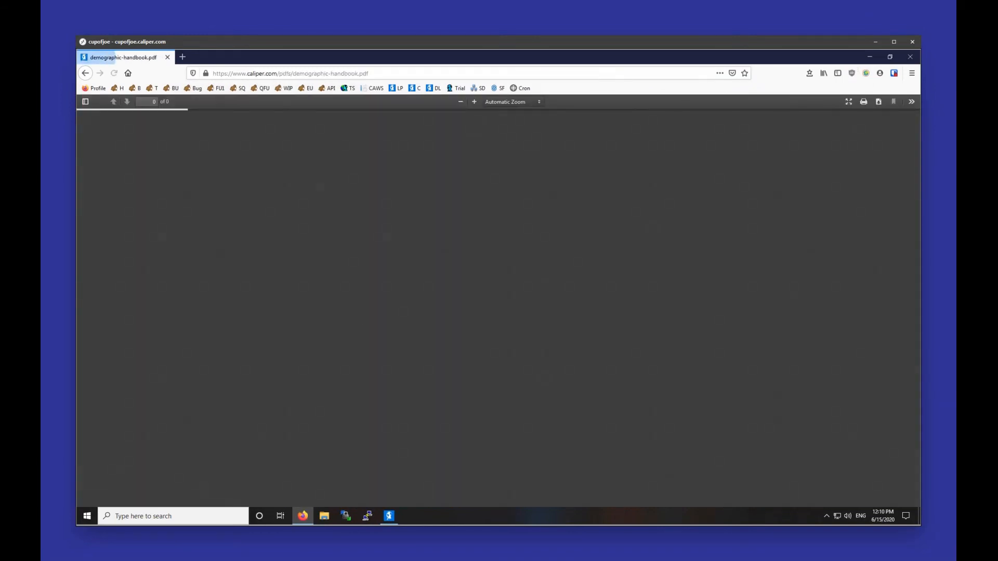
{"action": "scroll", "coordinate": [509, 279], "scroll_direction": "down", "scroll_amount": 5}
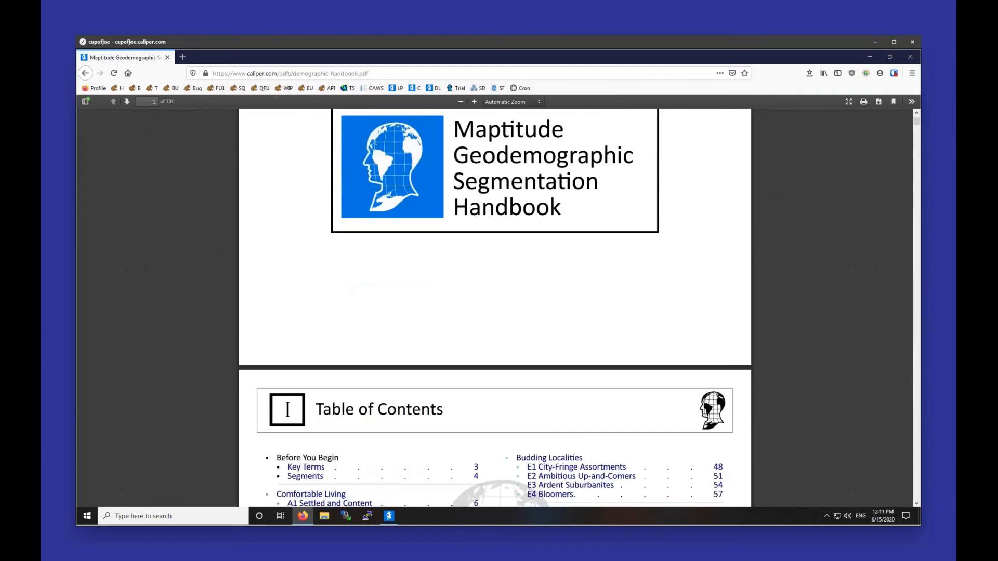
{"action": "scroll", "coordinate": [511, 285], "scroll_direction": "down", "scroll_amount": 5}
{"action": "scroll", "coordinate": [512, 284], "scroll_direction": "up", "scroll_amount": 2}
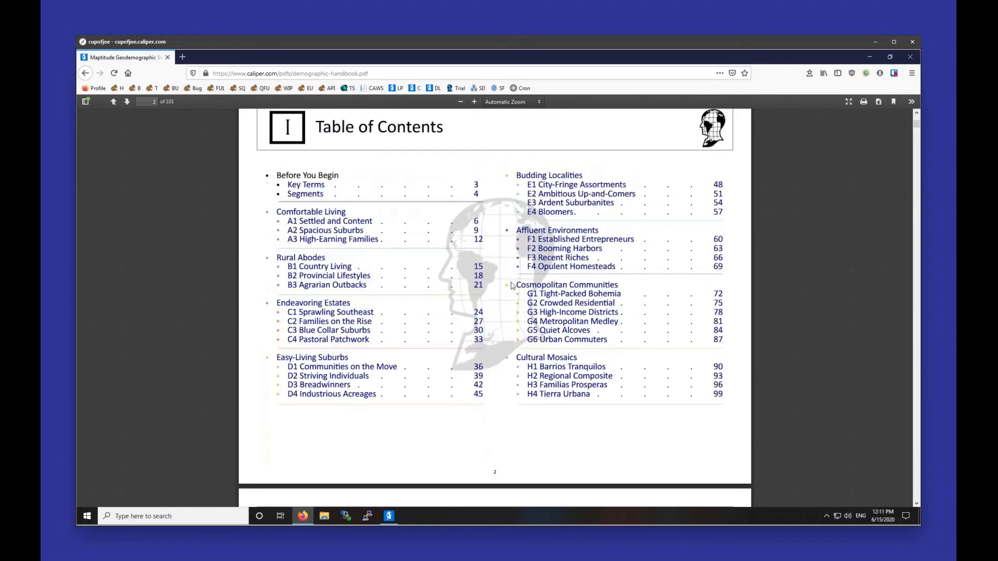
{"action": "scroll", "coordinate": [512, 285], "scroll_direction": "down", "scroll_amount": 15}
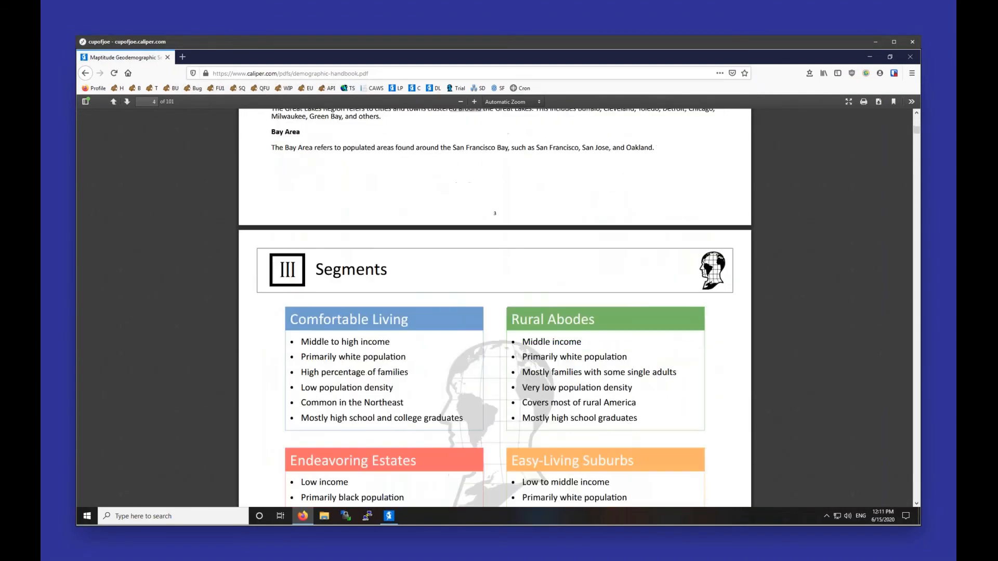
{"action": "scroll", "coordinate": [495, 307], "scroll_direction": "down", "scroll_amount": 10}
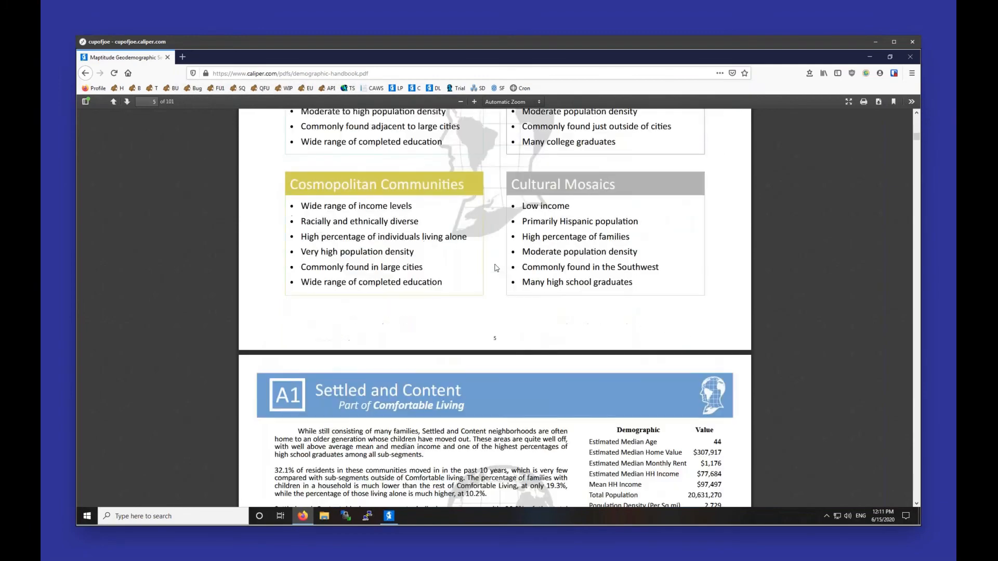
{"action": "scroll", "coordinate": [495, 307], "scroll_direction": "down", "scroll_amount": 9}
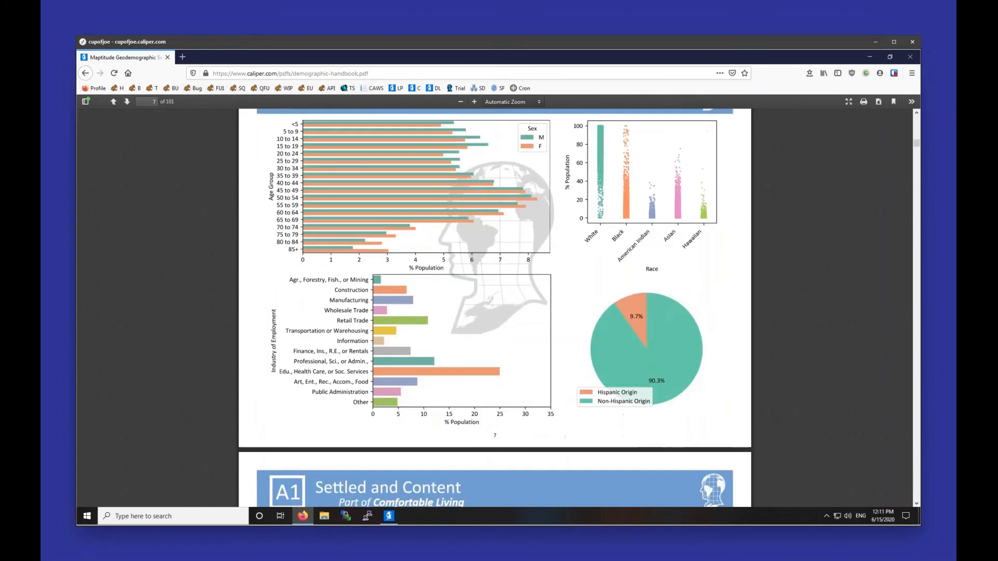
{"action": "scroll", "coordinate": [494, 259], "scroll_direction": "down", "scroll_amount": 10}
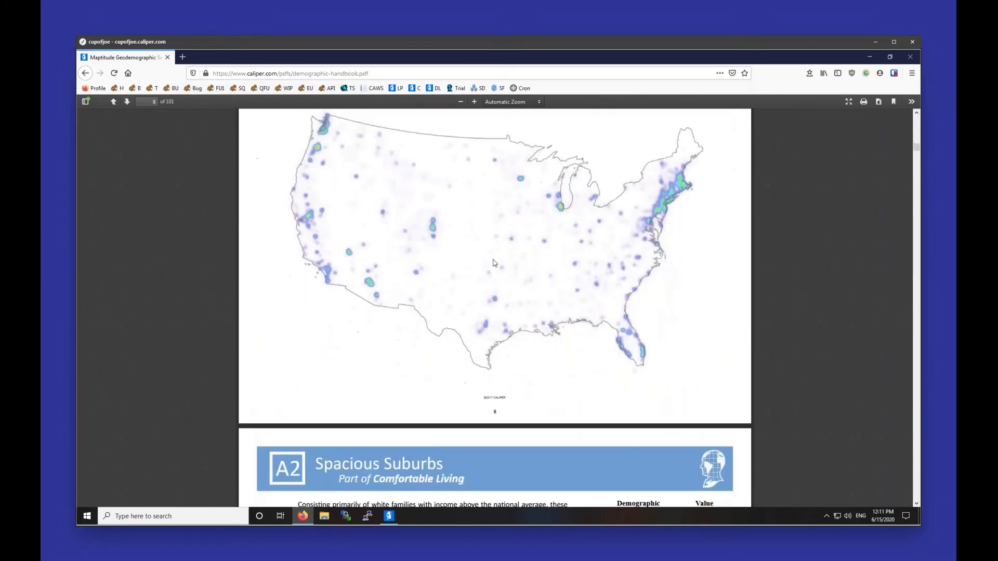
{"action": "scroll", "coordinate": [494, 259], "scroll_direction": "down", "scroll_amount": 5}
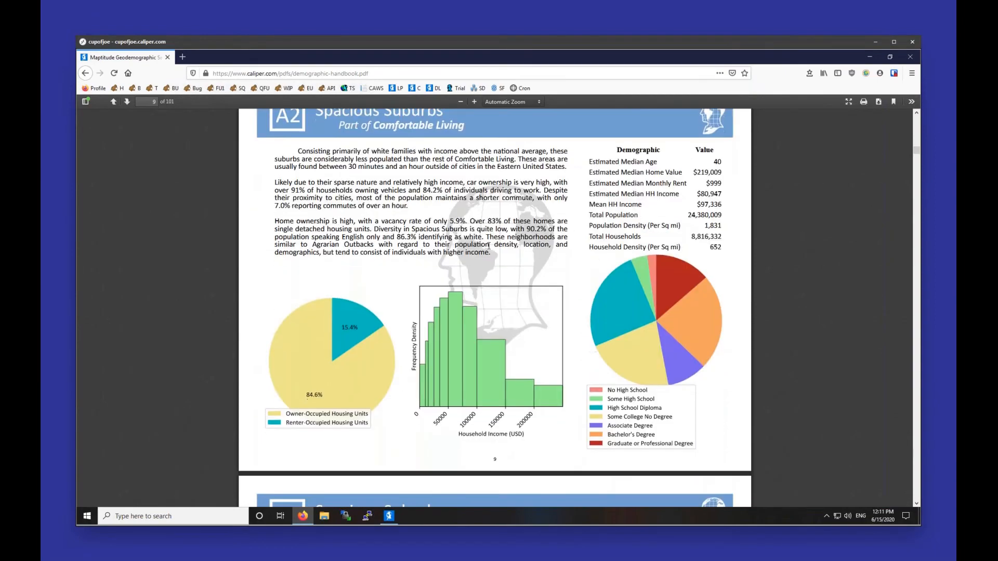
{"action": "scroll", "coordinate": [487, 243], "scroll_direction": "down", "scroll_amount": 12}
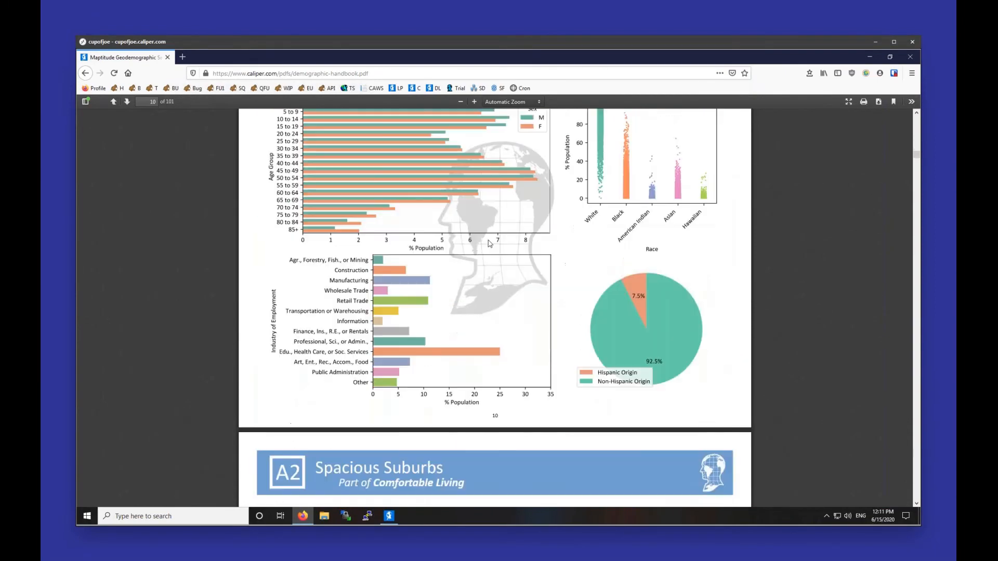
{"action": "scroll", "coordinate": [489, 243], "scroll_direction": "down", "scroll_amount": 15}
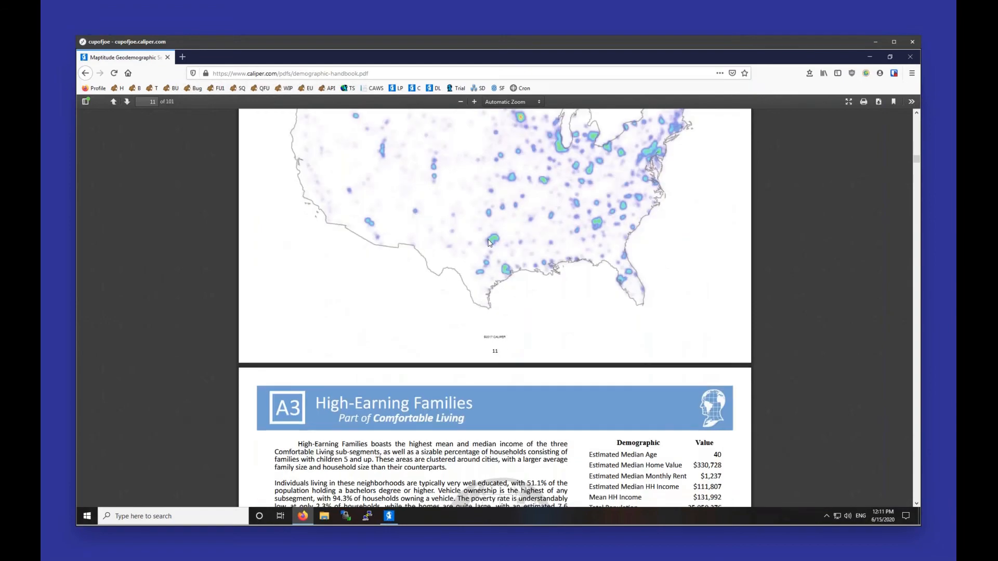
{"action": "scroll", "coordinate": [489, 242], "scroll_direction": "down", "scroll_amount": 20}
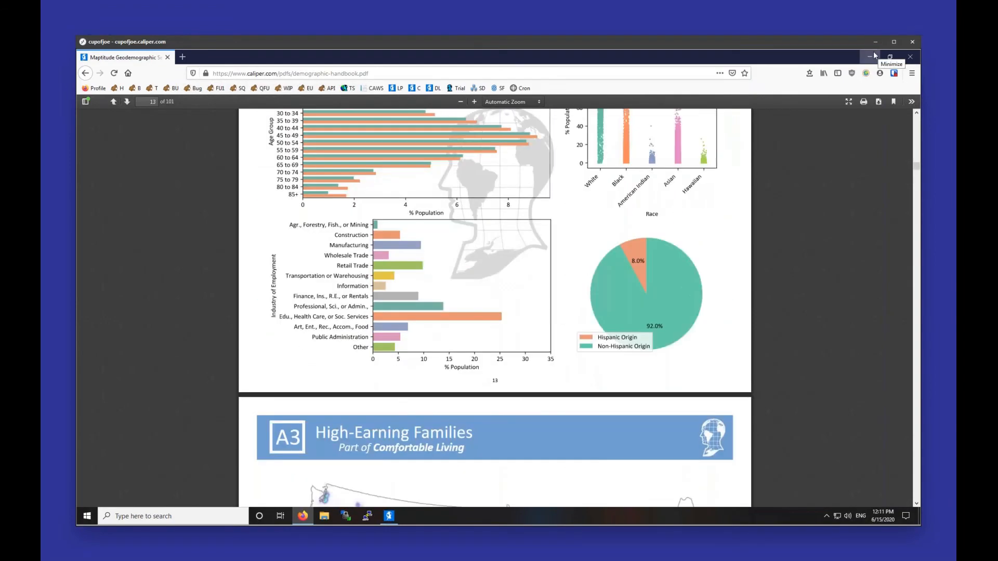
Step: Back in Maptitude, pan east, hide the County 2030_Population theme, and zoom in on Boston
{"action": "left_click", "coordinate": [871, 58]}
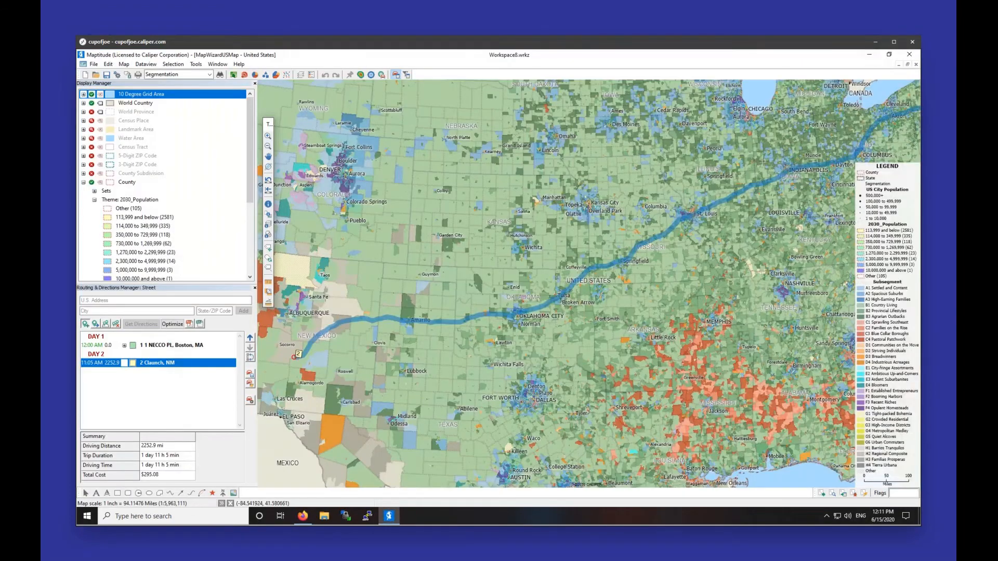
{"action": "left_click_drag", "start_coordinate": [760, 345], "coordinate": [325, 445]}
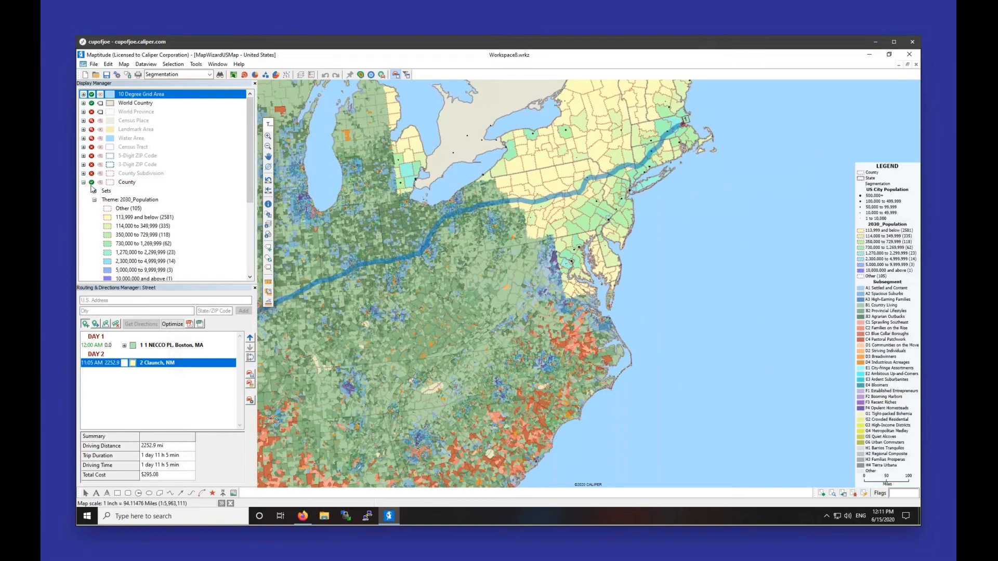
{"action": "left_click", "coordinate": [92, 182]}
{"action": "left_click", "coordinate": [268, 136]}
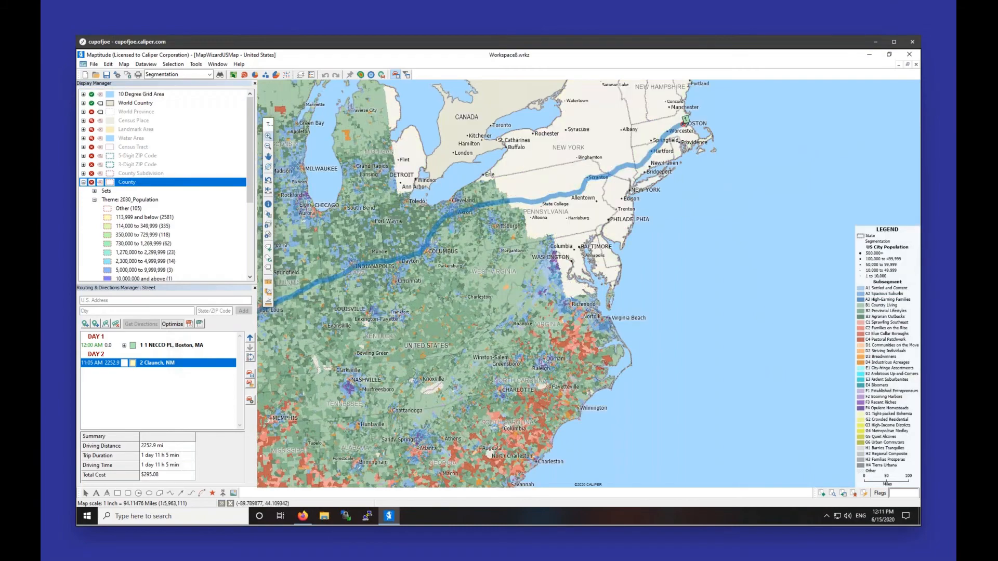
{"action": "left_click_drag", "start_coordinate": [674, 116], "coordinate": [696, 133]}
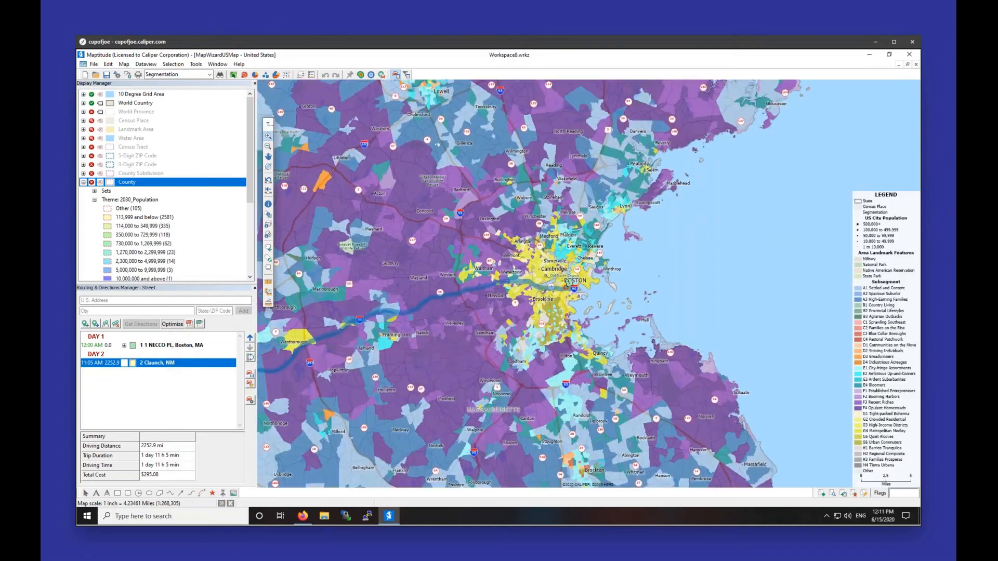
Step: Close the Routing & Directions Manager, dropping the Boston-to-Claunch route, and zoom in
{"action": "left_click", "coordinate": [254, 288]}
{"action": "left_click", "coordinate": [501, 299]}
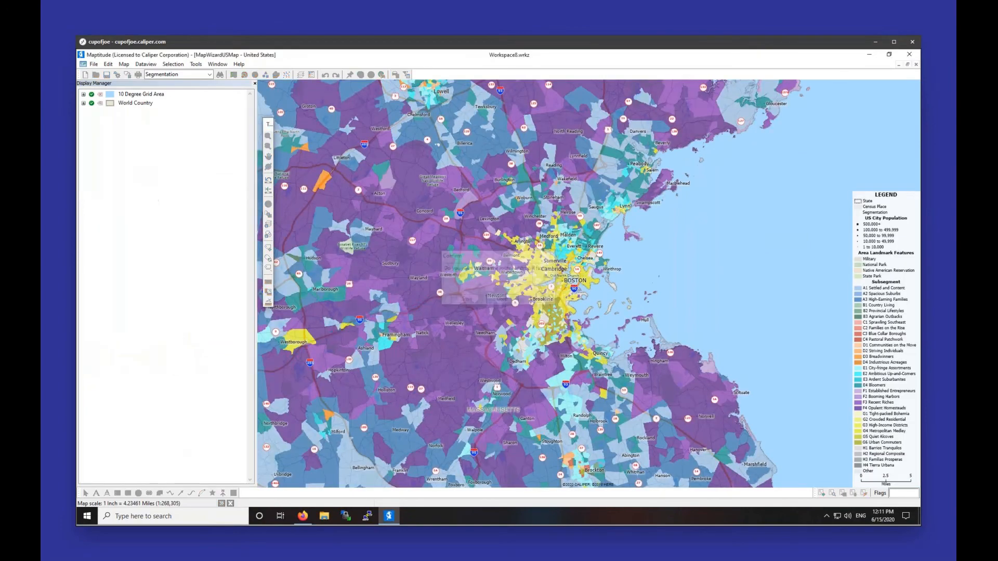
{"action": "scroll", "coordinate": [488, 258], "scroll_direction": "up", "scroll_amount": 3}
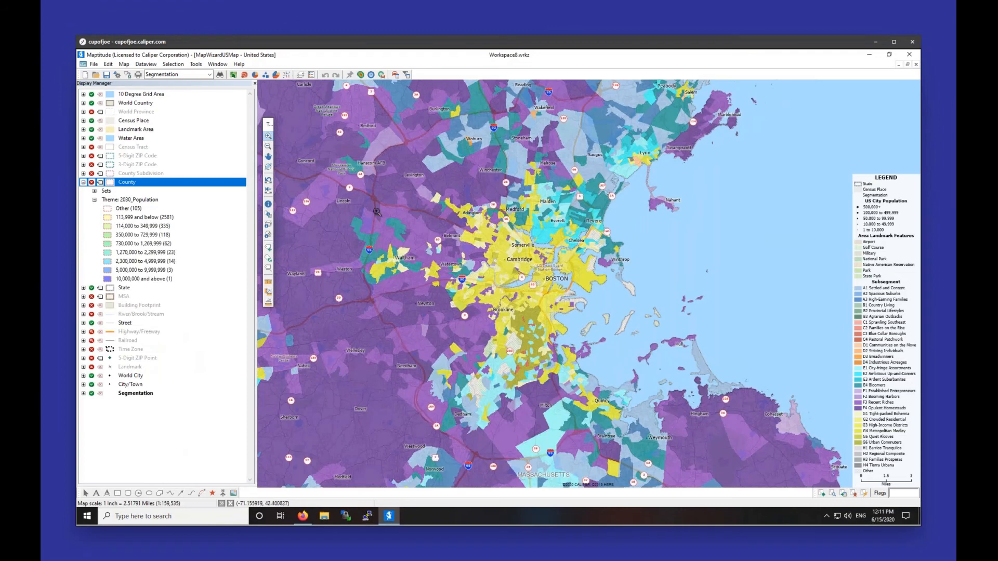
Step: Identify a Cambridge block group as Cosmopolitan Communities, subsegment G3 High-Income Districts
{"action": "left_click", "coordinate": [268, 204]}
{"action": "left_click", "coordinate": [526, 265]}
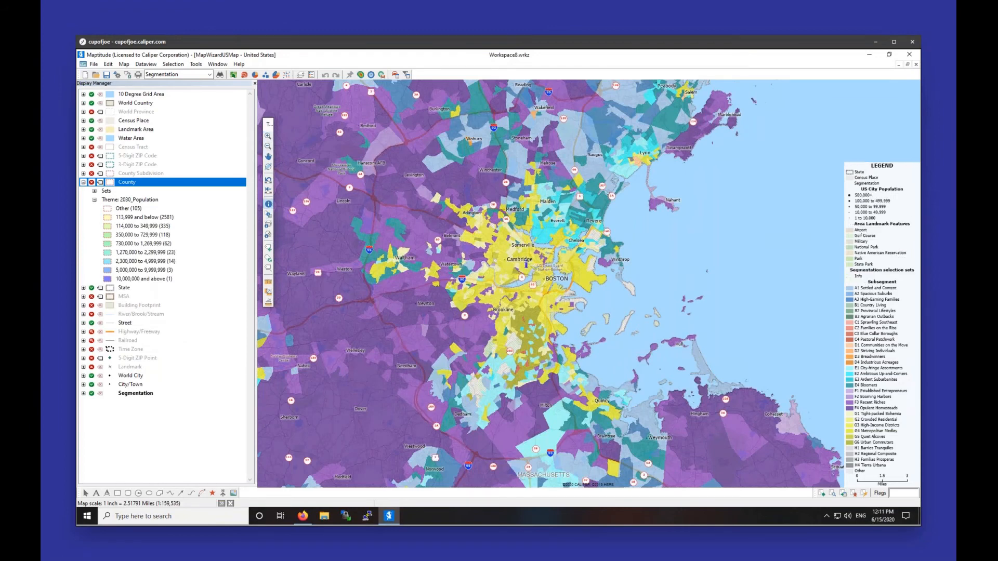
{"action": "left_click", "coordinate": [665, 303]}
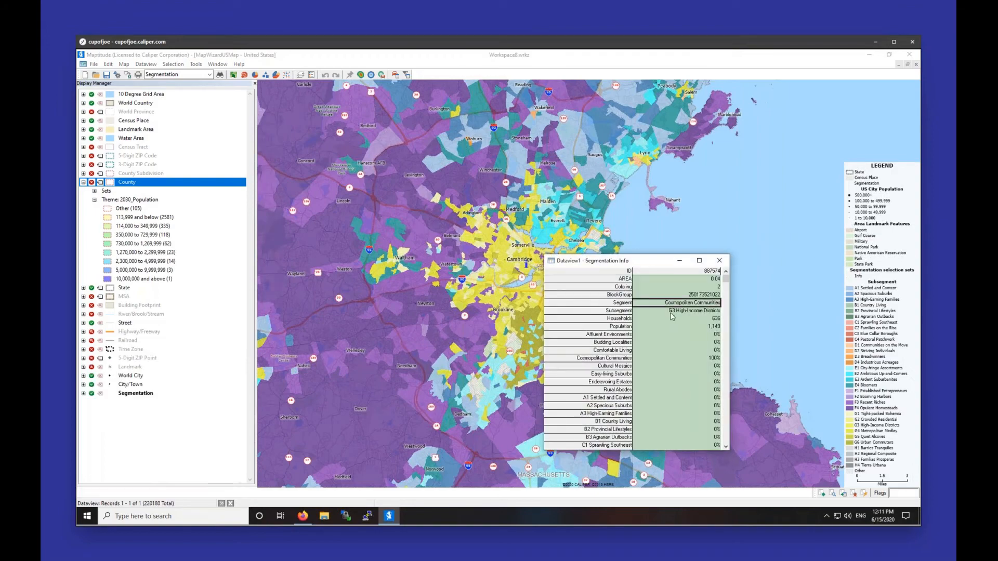
{"action": "left_click", "coordinate": [671, 316]}
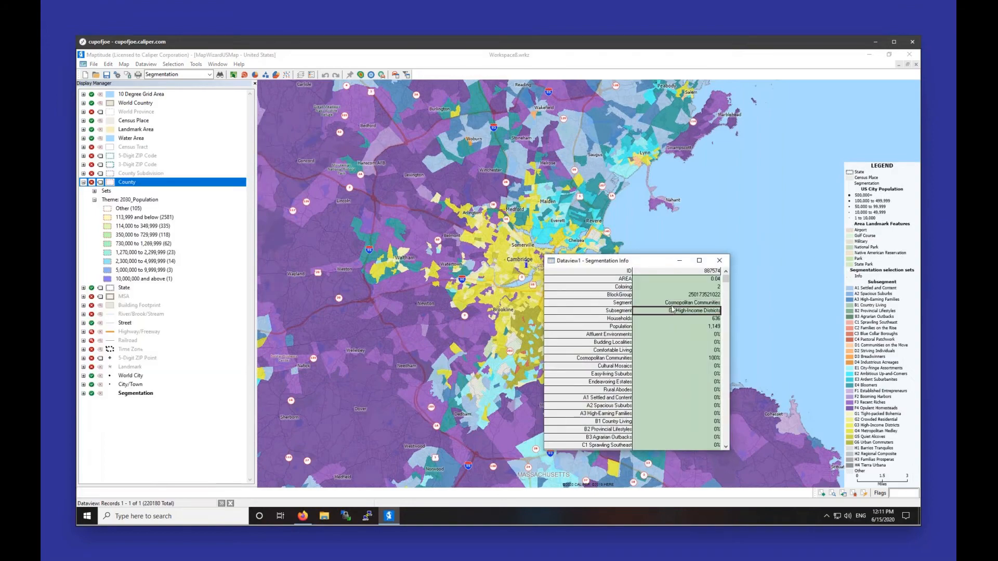
{"action": "left_click", "coordinate": [722, 263]}
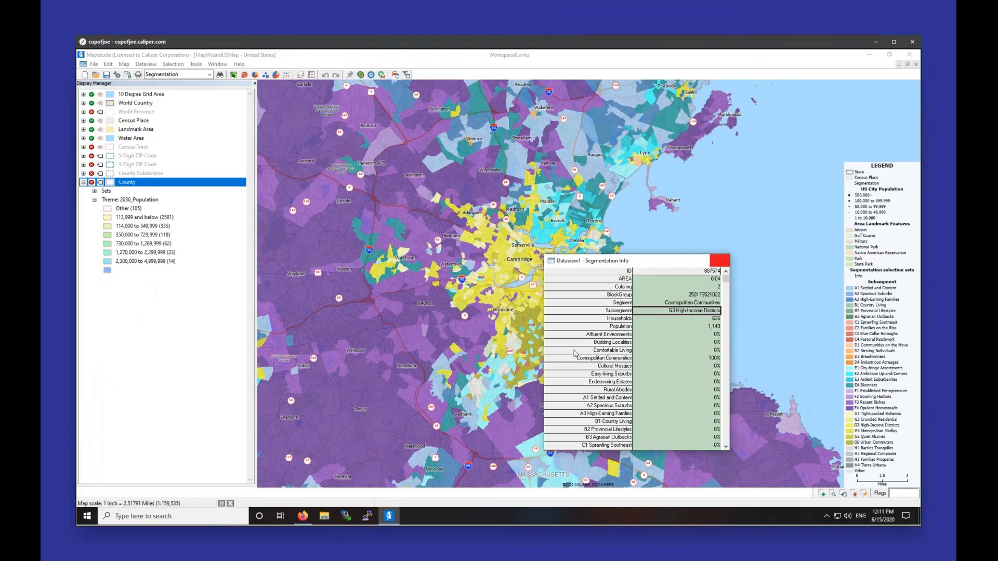
{"action": "left_click", "coordinate": [302, 516]}
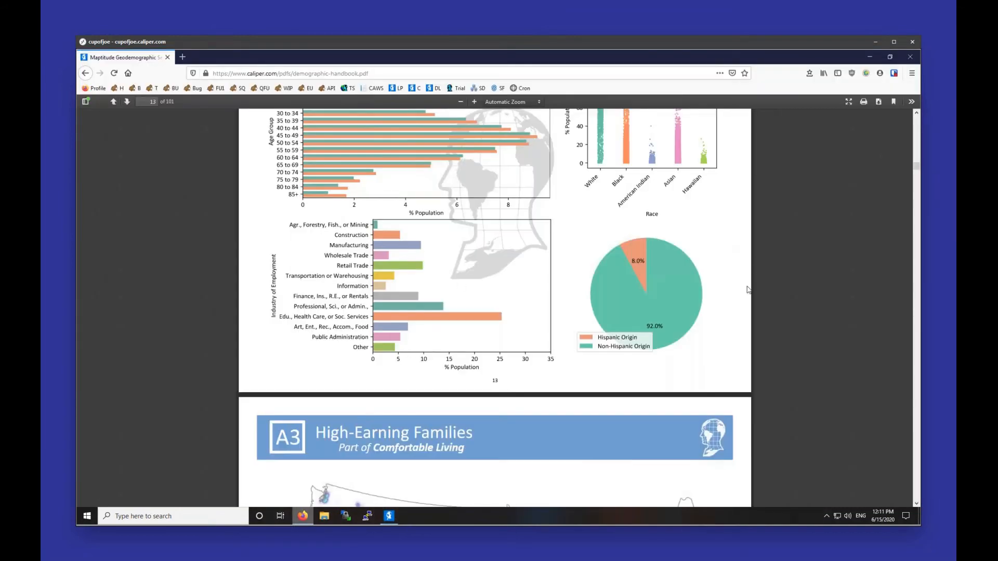
Step: Jump to the G3 High-Income Districts section from the handbook's Table of Contents
{"action": "scroll", "coordinate": [748, 289], "scroll_direction": "down", "scroll_amount": 20}
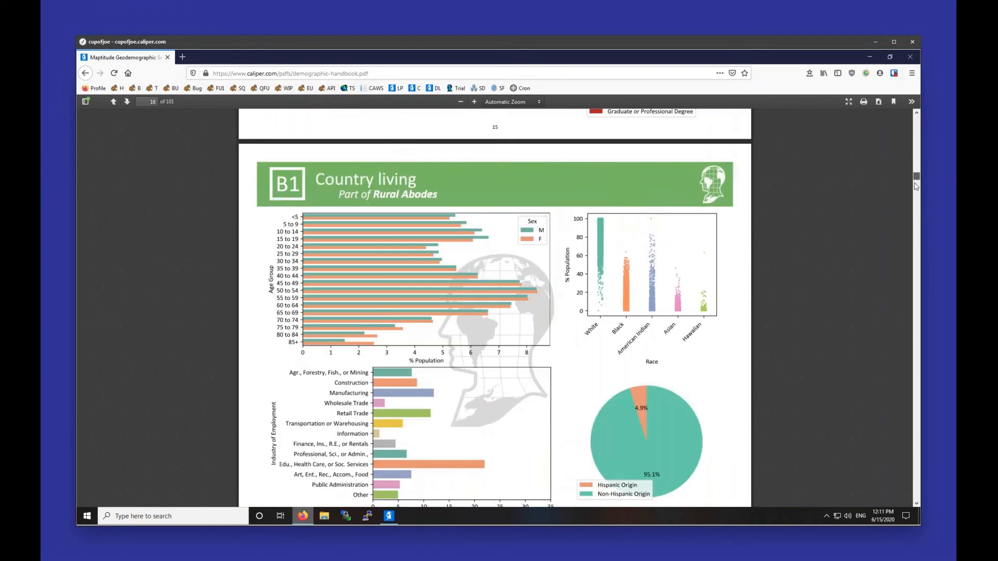
{"action": "left_click_drag", "start_coordinate": [916, 185], "coordinate": [894, 370]}
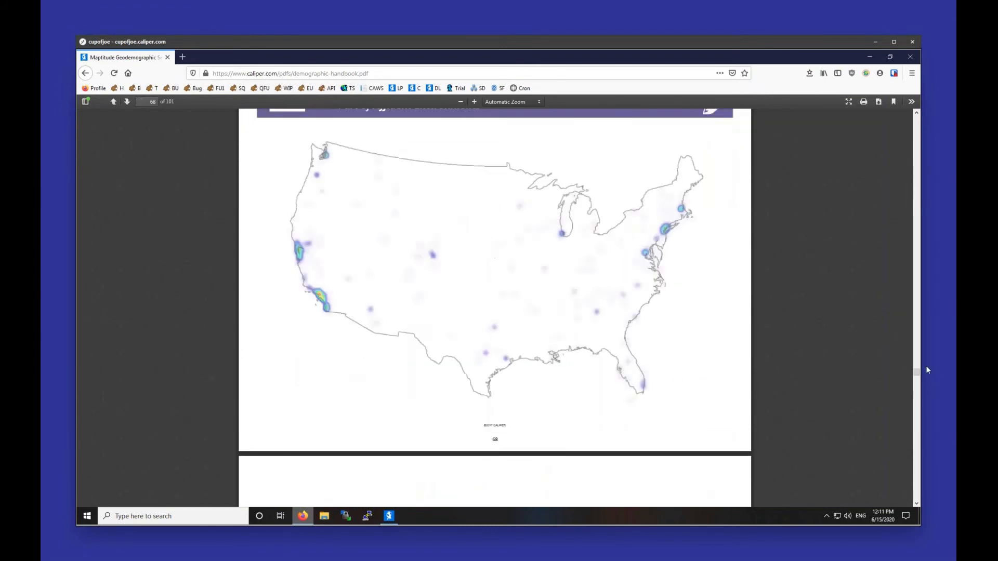
{"action": "left_click_drag", "start_coordinate": [916, 372], "coordinate": [916, 119]}
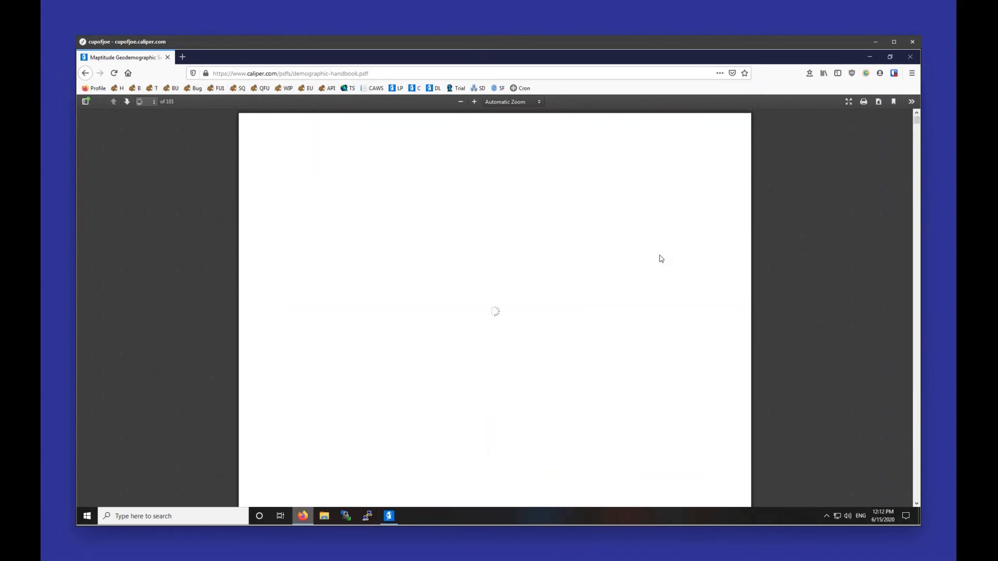
{"action": "scroll", "coordinate": [659, 258], "scroll_direction": "down", "scroll_amount": 15}
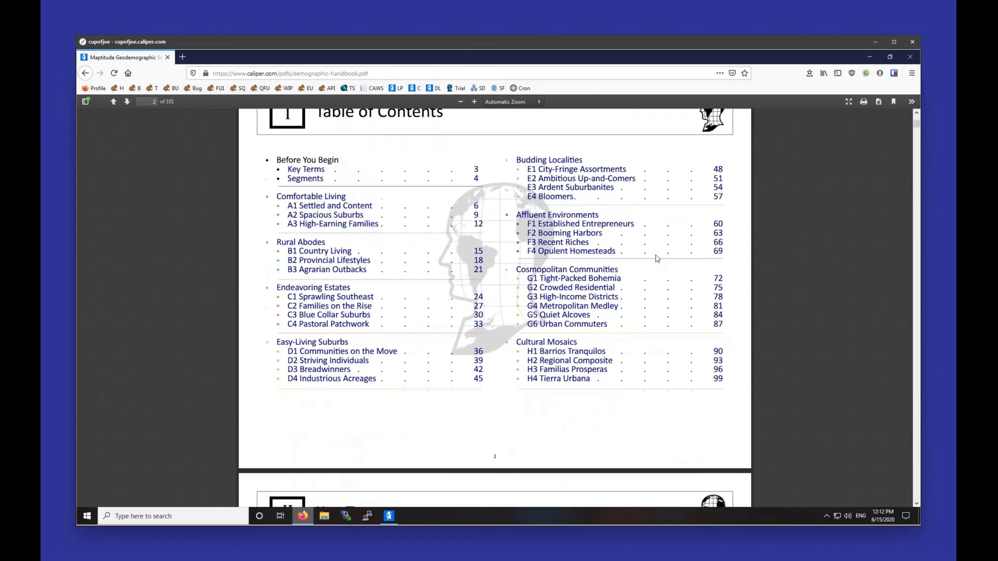
{"action": "left_click", "coordinate": [582, 248]}
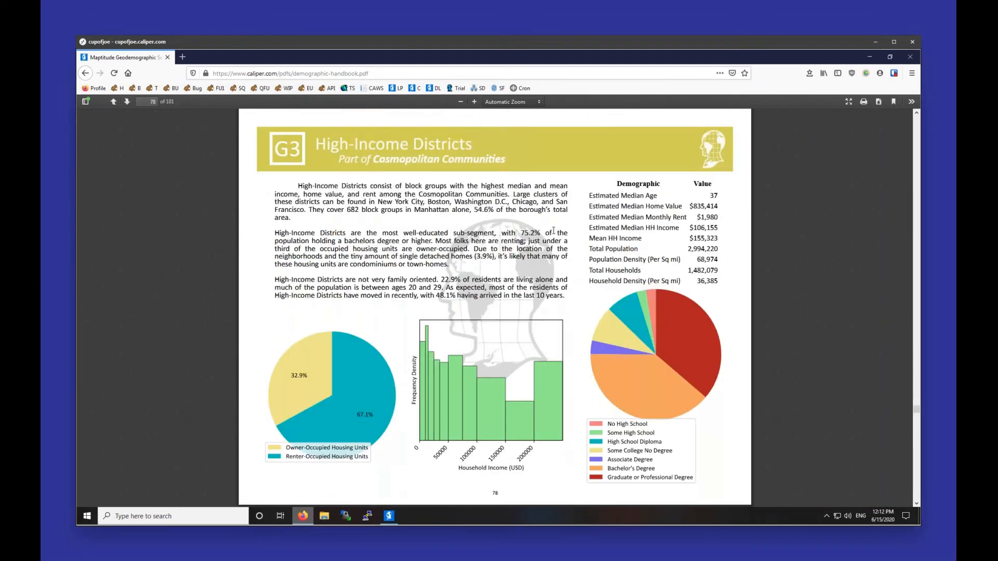
Step: Read the G3 profile, charts and map on pages 78–80, then return to Maptitude
{"action": "scroll", "coordinate": [548, 233], "scroll_direction": "down", "scroll_amount": 4}
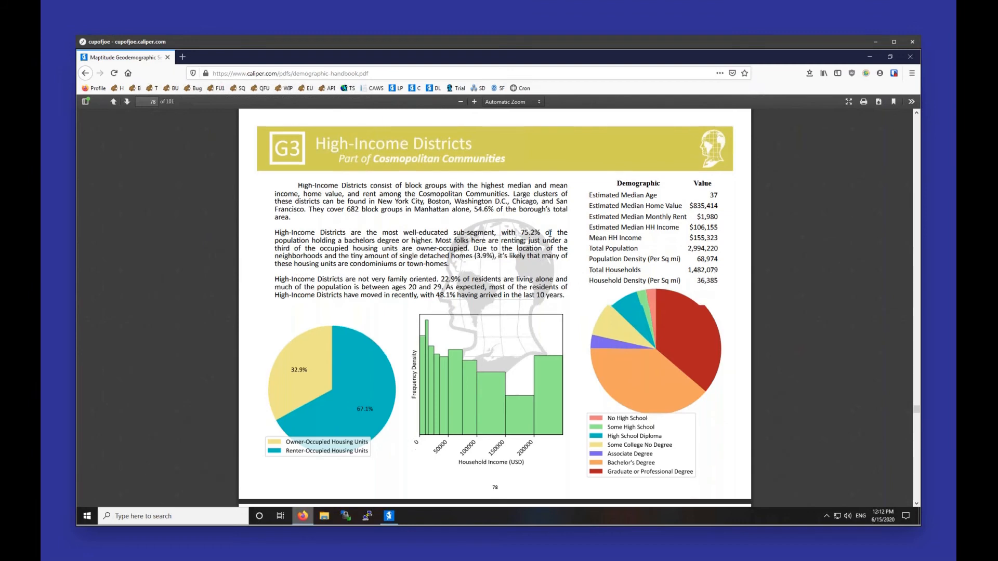
{"action": "scroll", "coordinate": [495, 308], "scroll_direction": "down", "scroll_amount": 7}
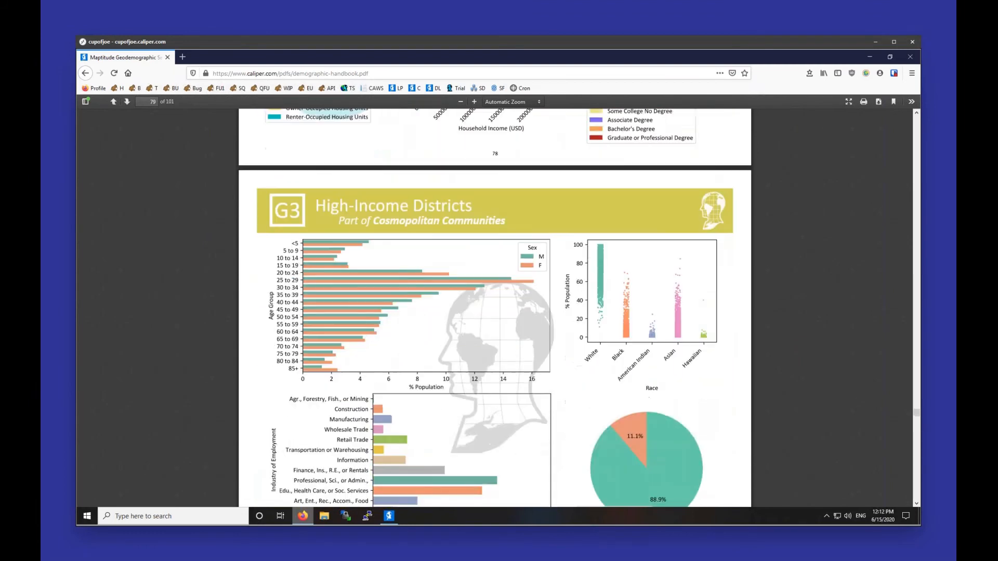
{"action": "scroll", "coordinate": [525, 316], "scroll_direction": "down", "scroll_amount": 7}
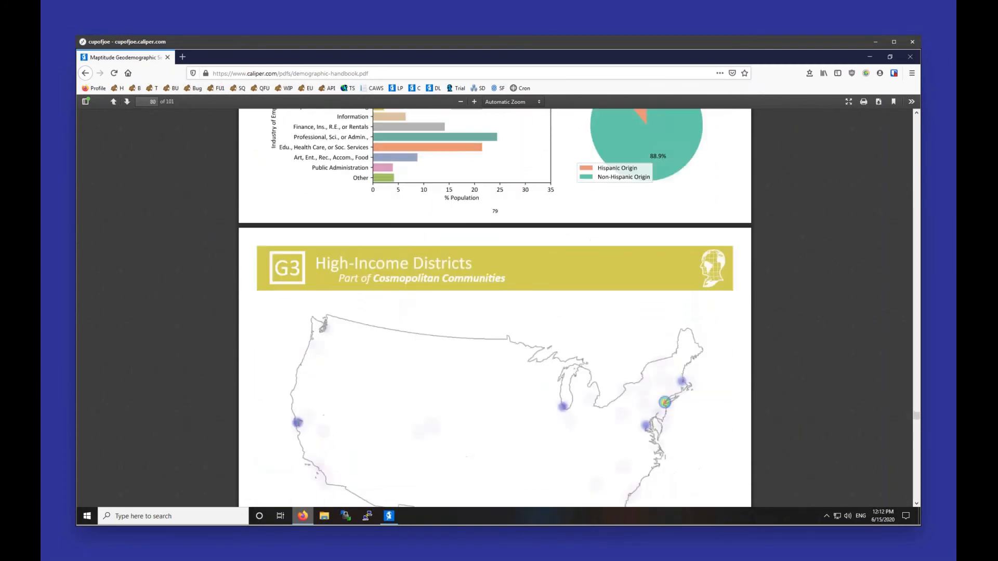
{"action": "scroll", "coordinate": [524, 316], "scroll_direction": "up", "scroll_amount": 2}
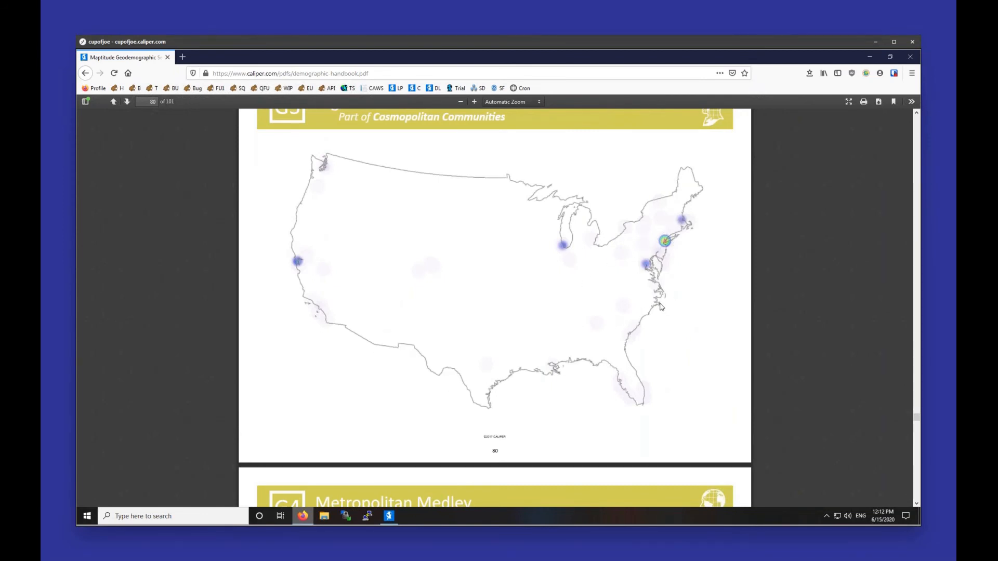
{"action": "scroll", "coordinate": [661, 307], "scroll_direction": "up", "scroll_amount": 2}
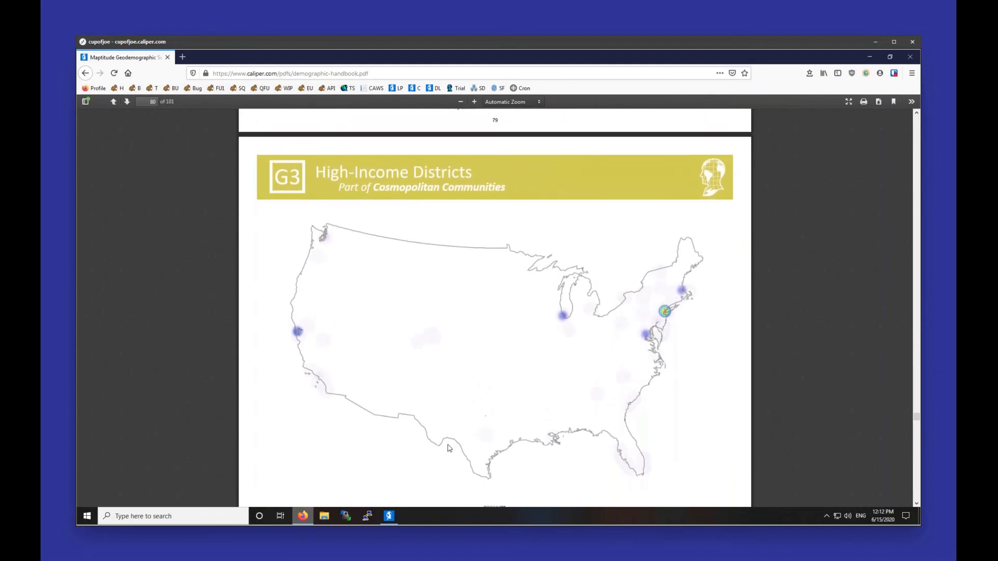
{"action": "left_click", "coordinate": [390, 516]}
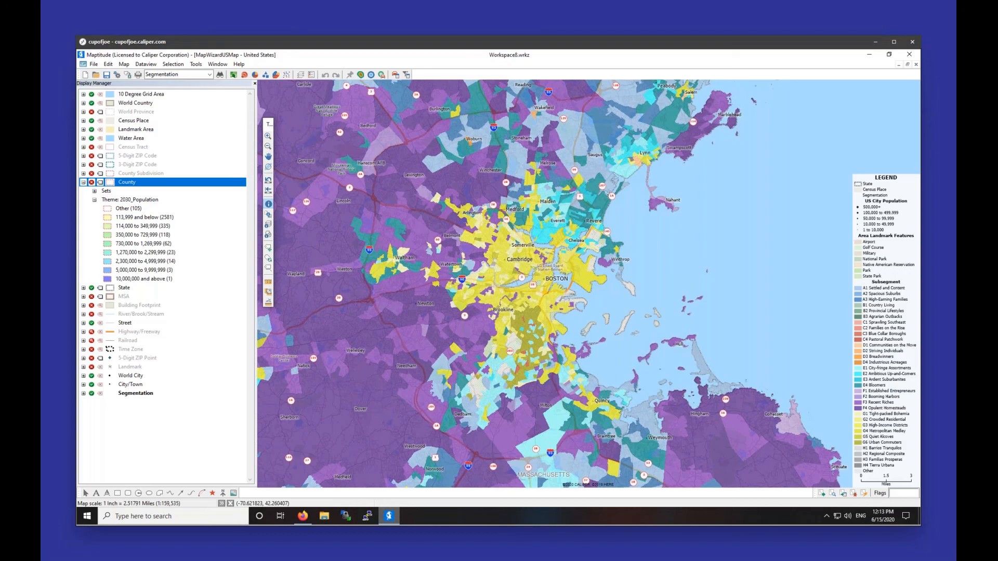
Step: Hide the Segmentation layer and zoom out to a plain road map of eastern Massachusetts
{"action": "left_click", "coordinate": [92, 394]}
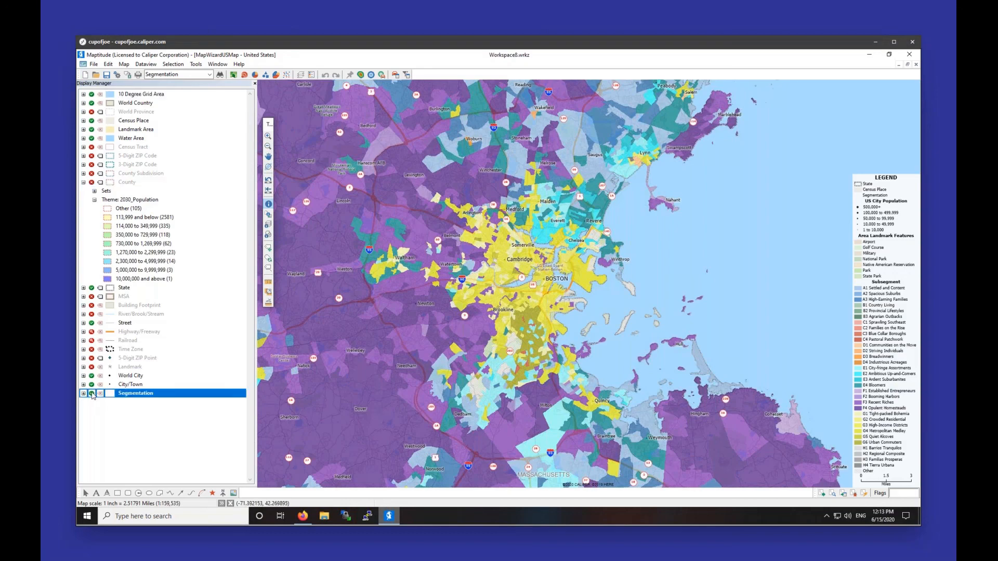
{"action": "left_click", "coordinate": [92, 394]}
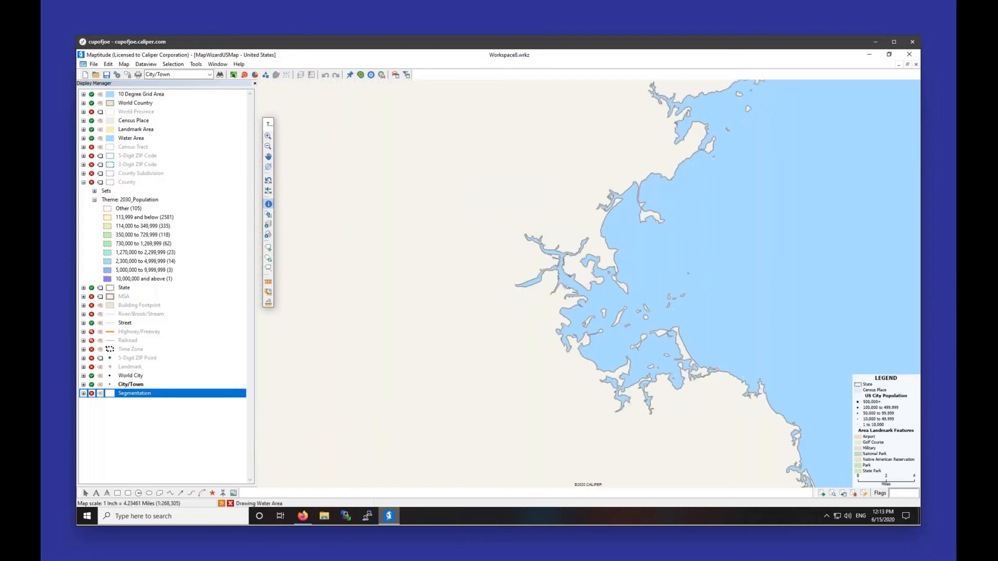
{"action": "scroll", "coordinate": [345, 349], "scroll_direction": "down", "scroll_amount": 2}
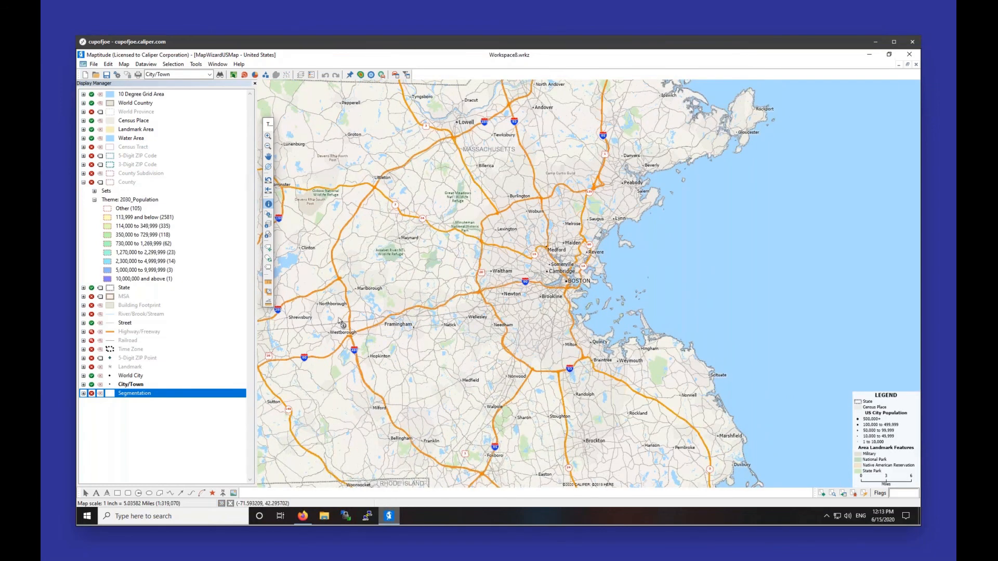
{"action": "scroll", "coordinate": [340, 322], "scroll_direction": "down", "scroll_amount": 2}
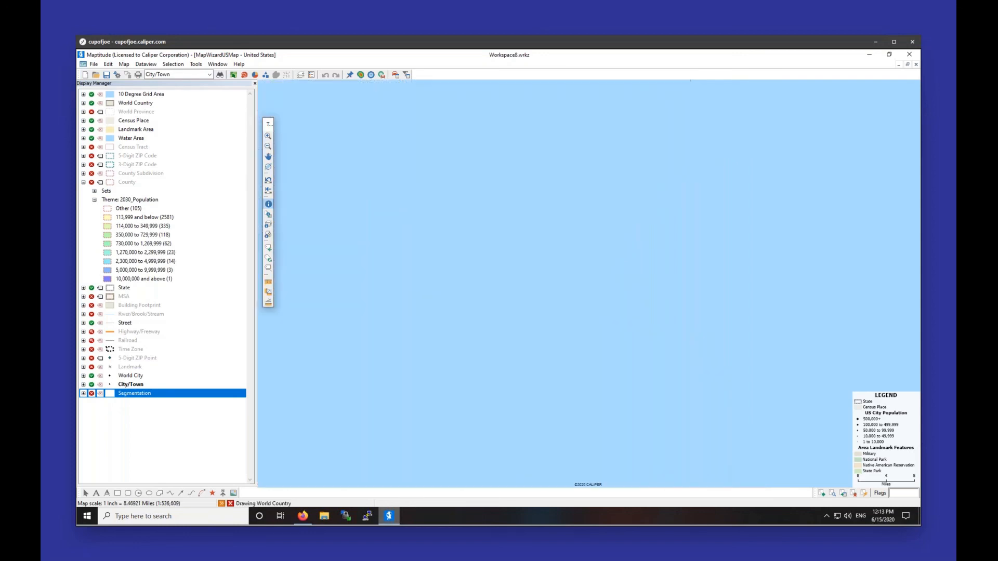